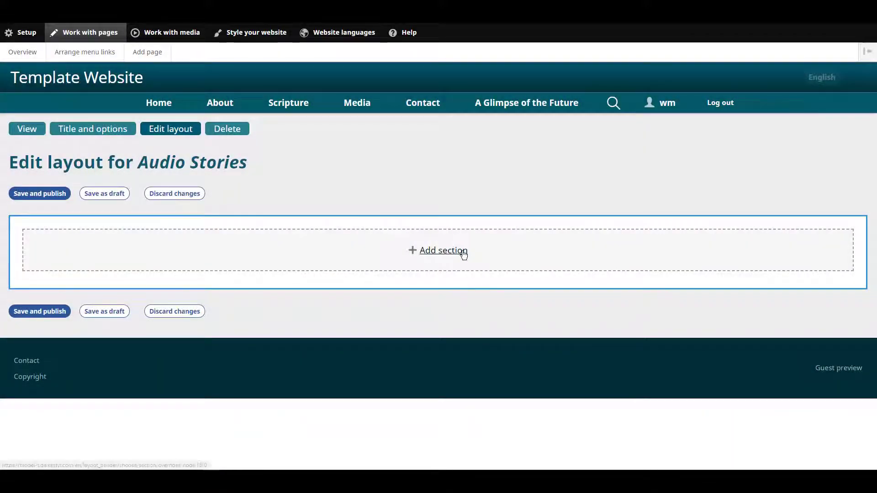
Add a two-column section to the Audio Stories page layout and dismiss the unsaved-changes notice.
click(463, 251)
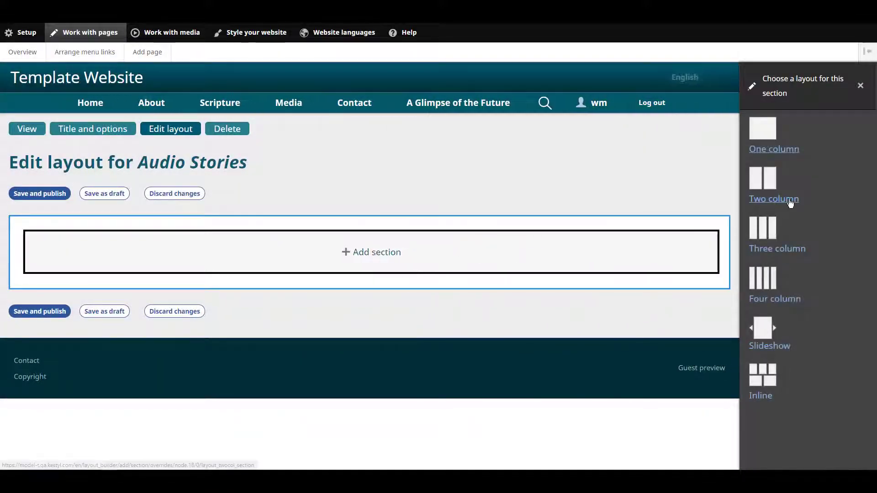
click(790, 201)
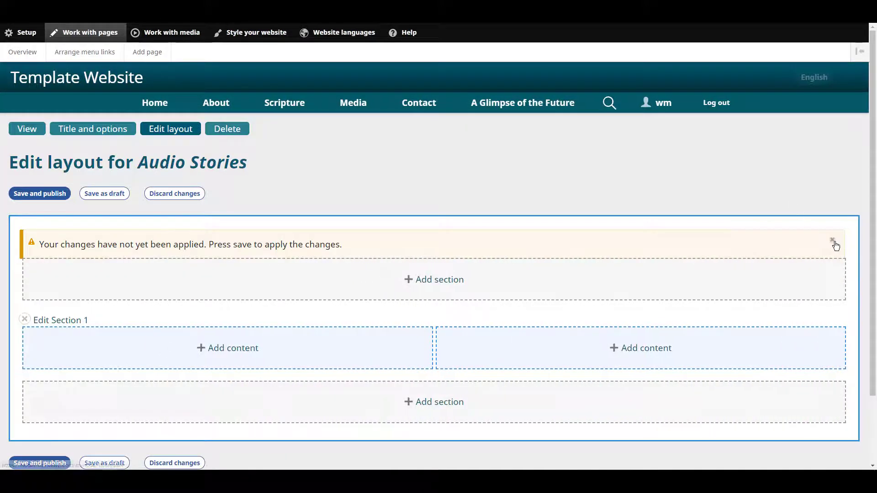
click(833, 242)
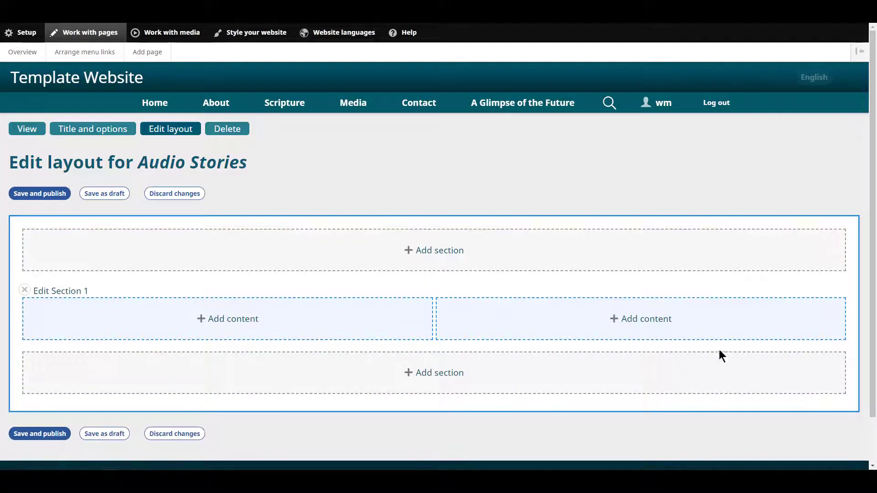
Add an Audio content block to the section's second column and open its media selection, leaving no existing item selected.
click(660, 325)
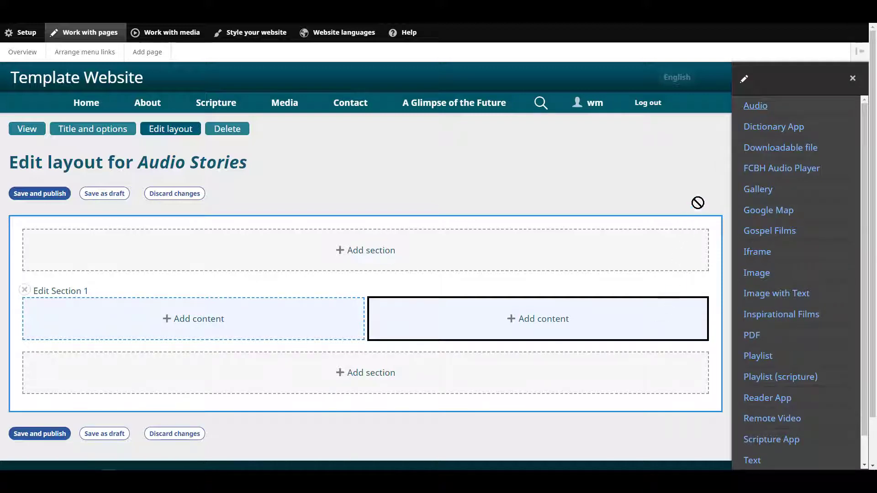
click(754, 105)
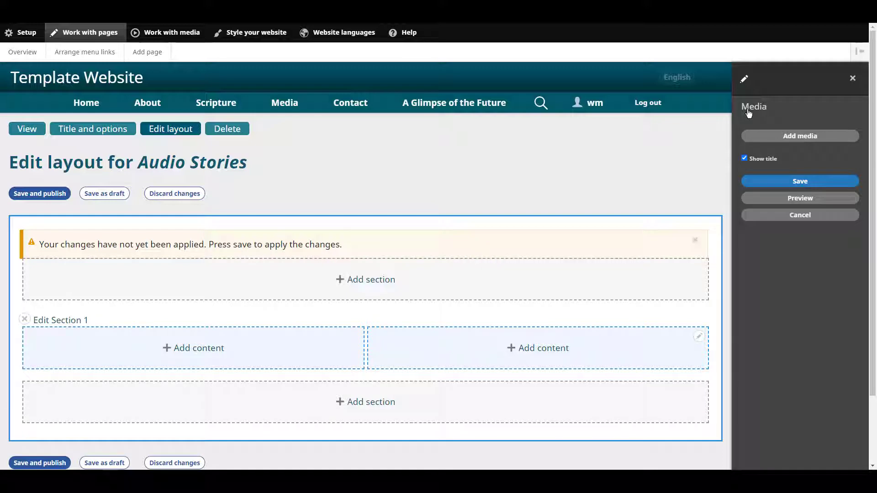
click(758, 141)
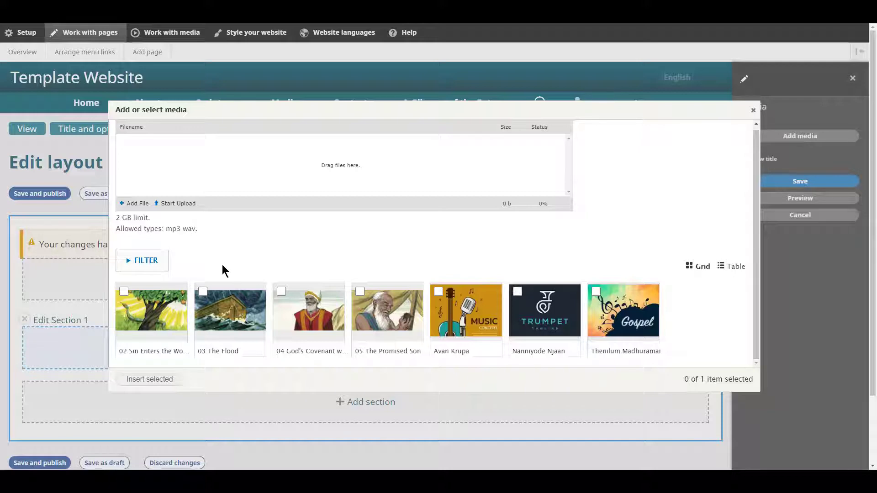
click(203, 295)
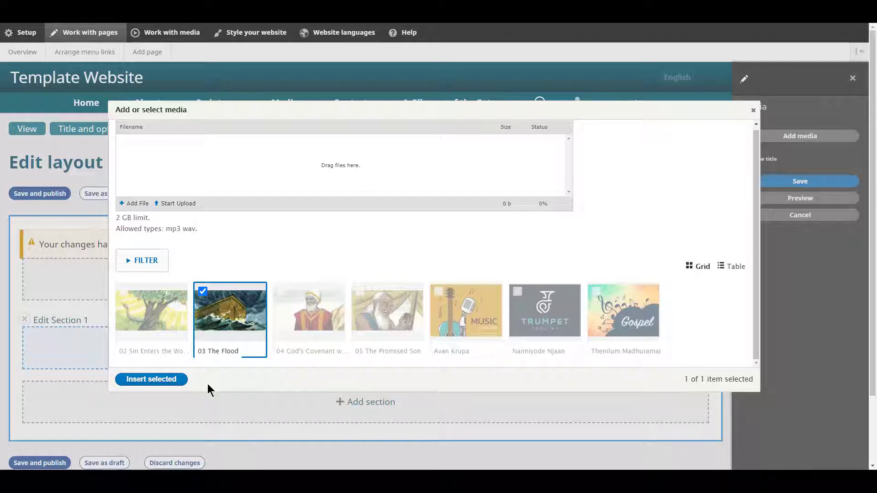
click(204, 291)
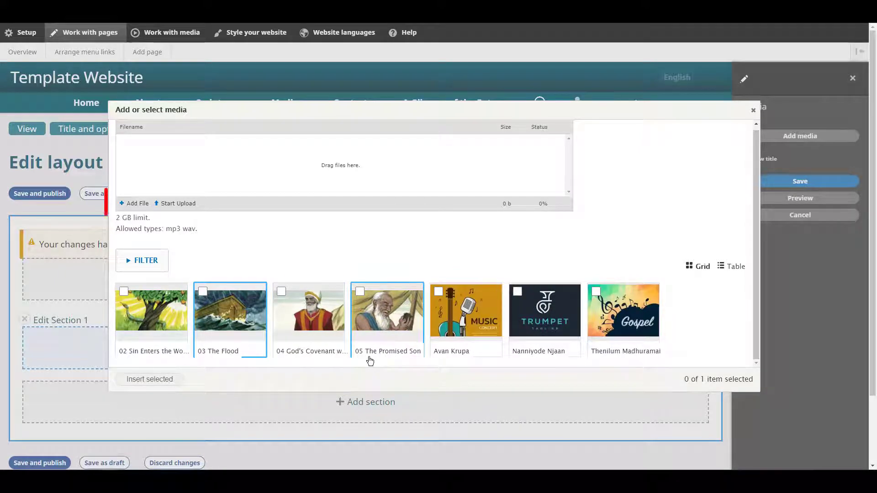
Upload 01_Creation.mp3 from the Desktop's Samples > Stories > Audio folder and continue to its media details.
click(136, 205)
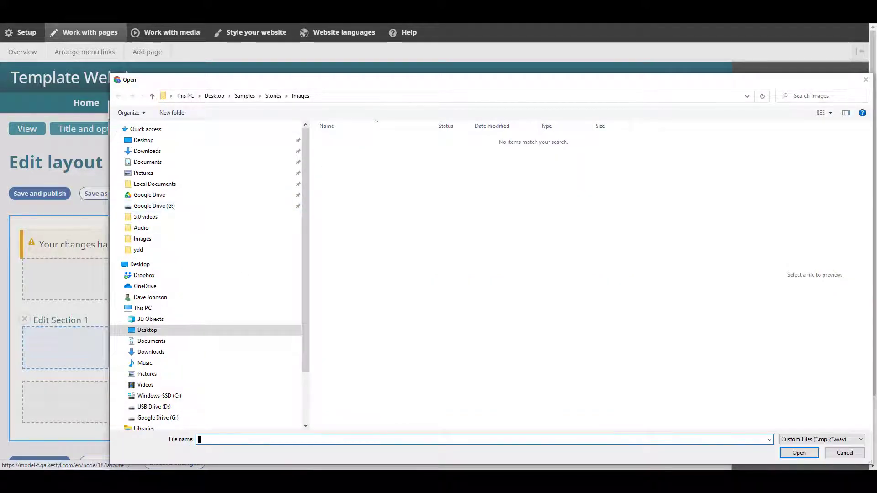
click(153, 143)
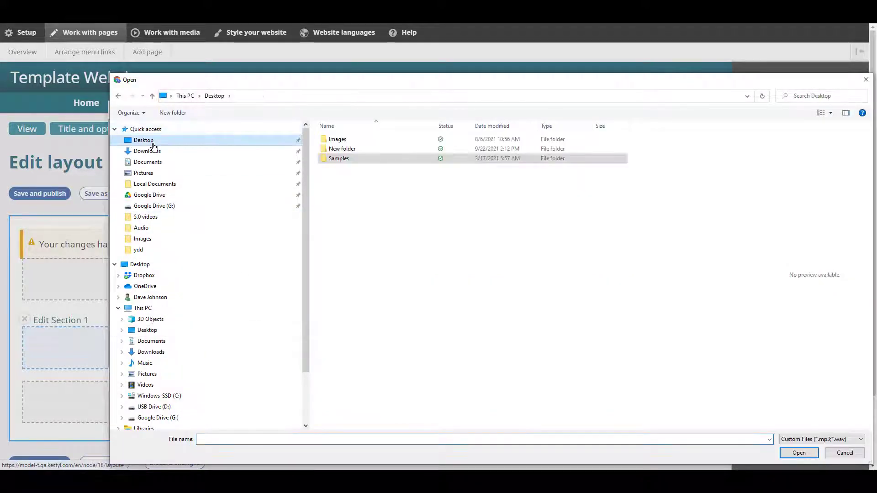
double_click(335, 158)
double_click(336, 160)
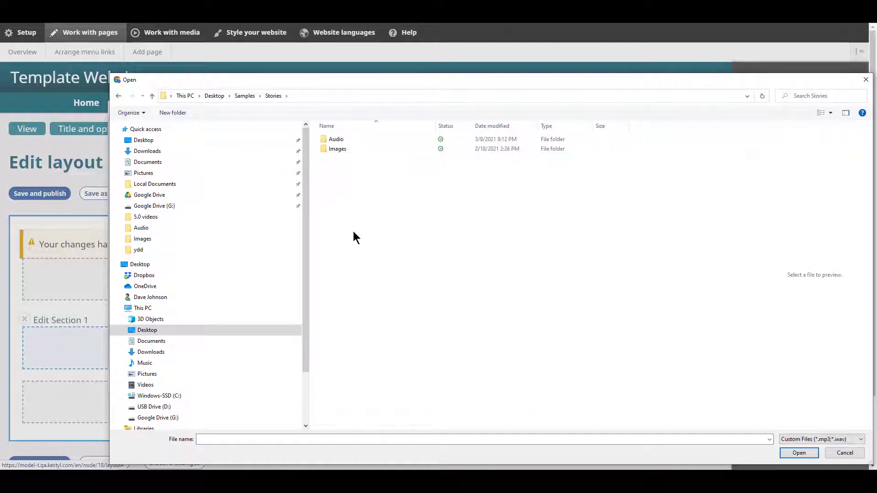
double_click(336, 139)
click(351, 139)
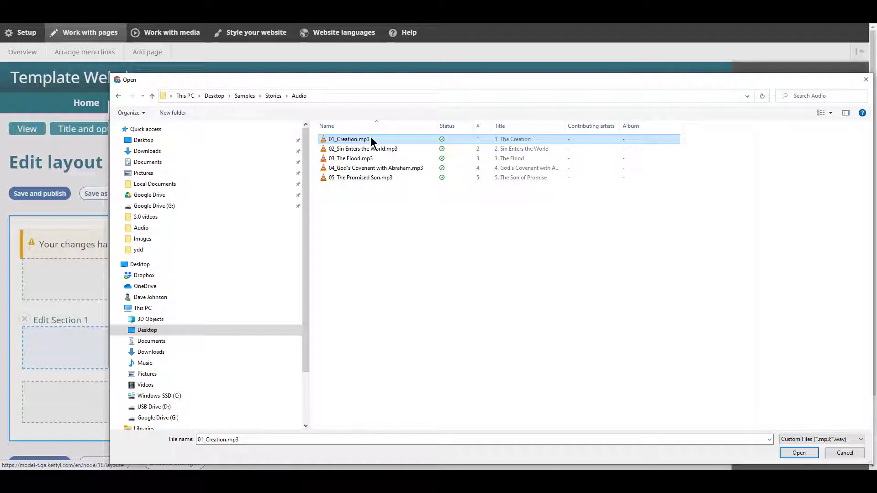
click(807, 455)
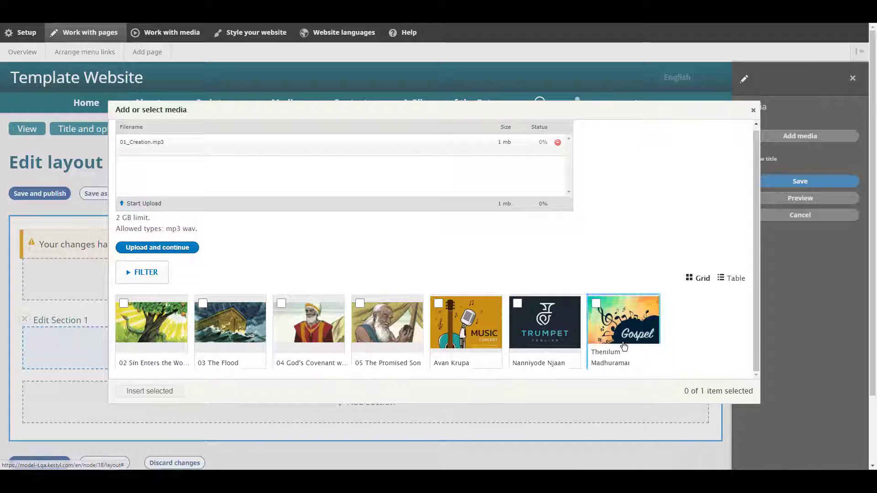
click(150, 204)
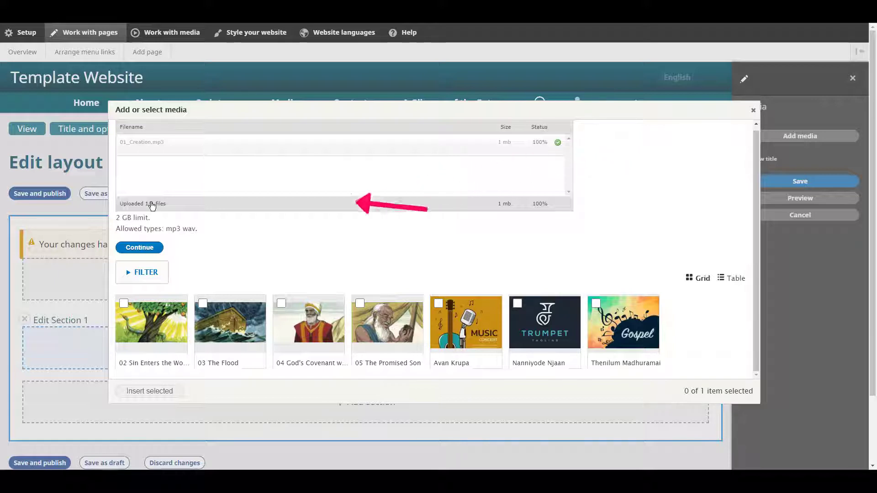
click(144, 251)
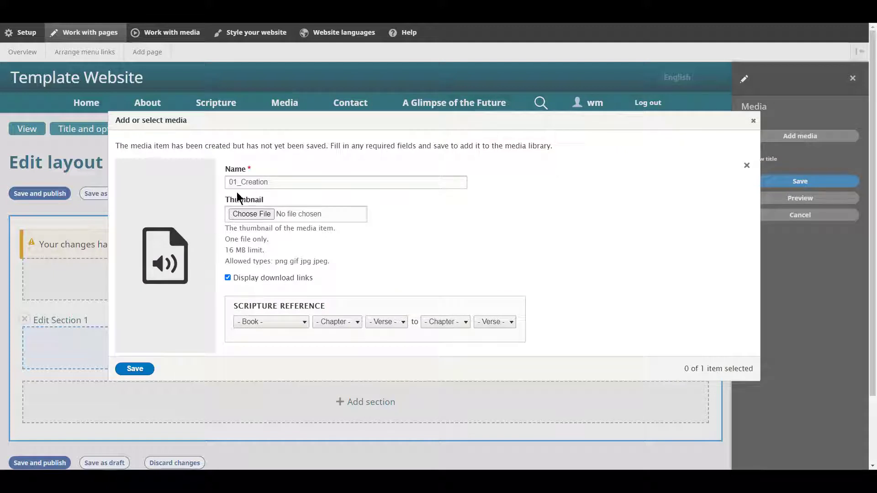
Name the audio item "01 Creation", set 01 Creation.jpg from the Stories > Images folder as its thumbnail, and save it to the media library.
click(240, 182)
key(BackSpace)
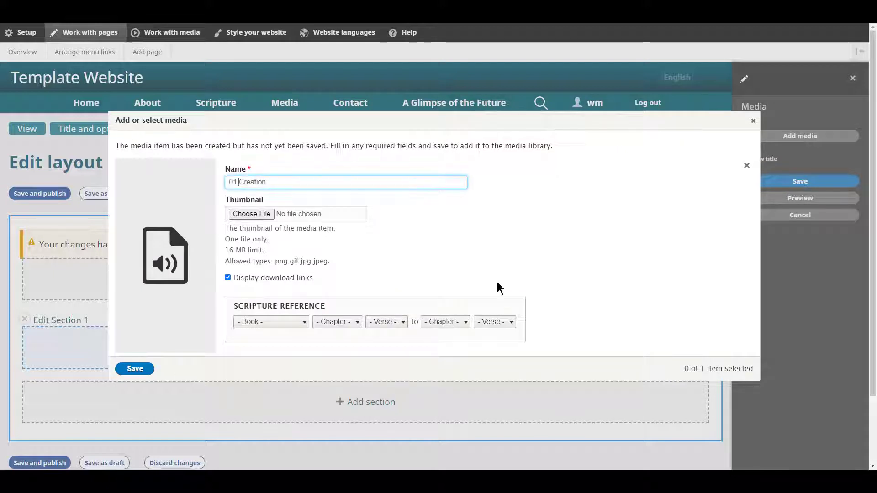
click(259, 214)
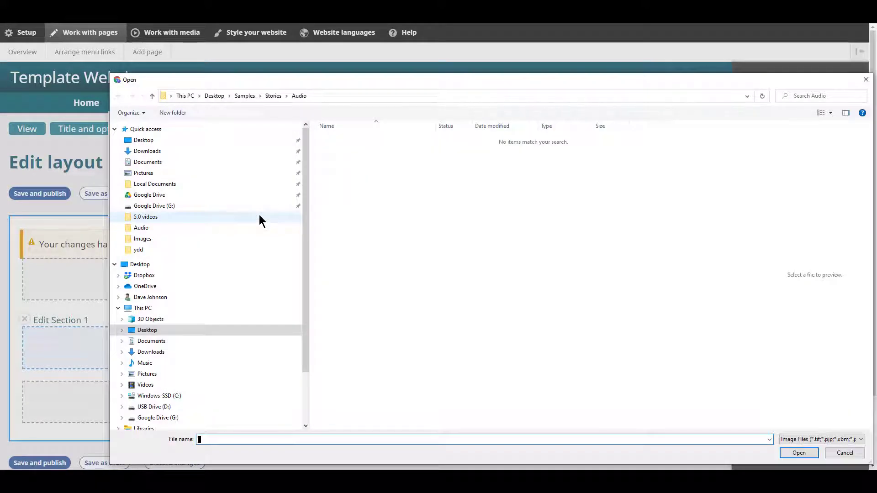
click(272, 97)
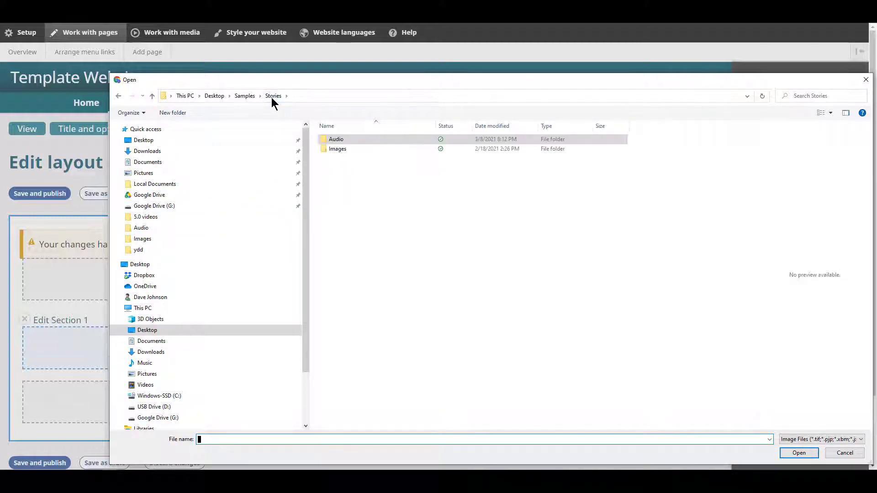
right_click(274, 98)
click(343, 150)
double_click(343, 150)
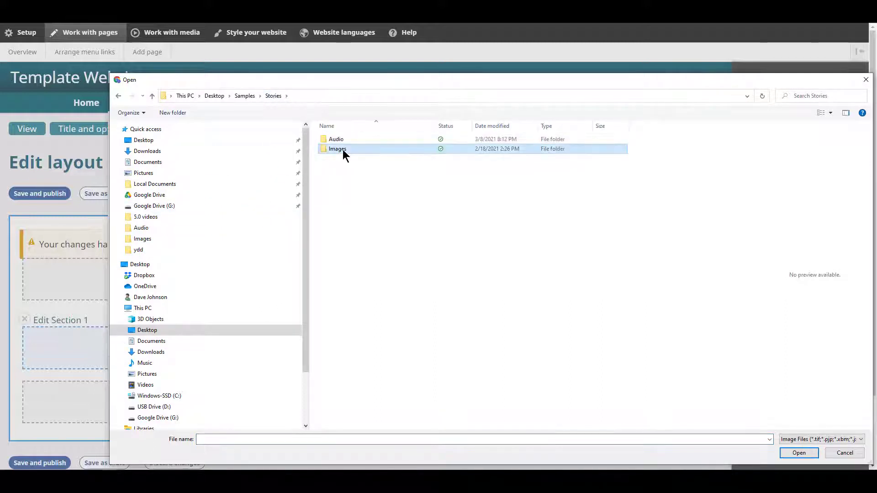
click(347, 155)
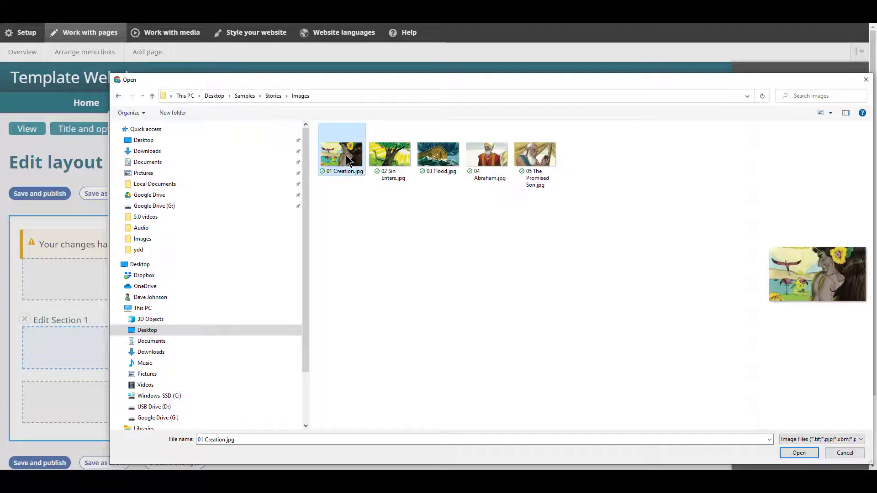
double_click(346, 155)
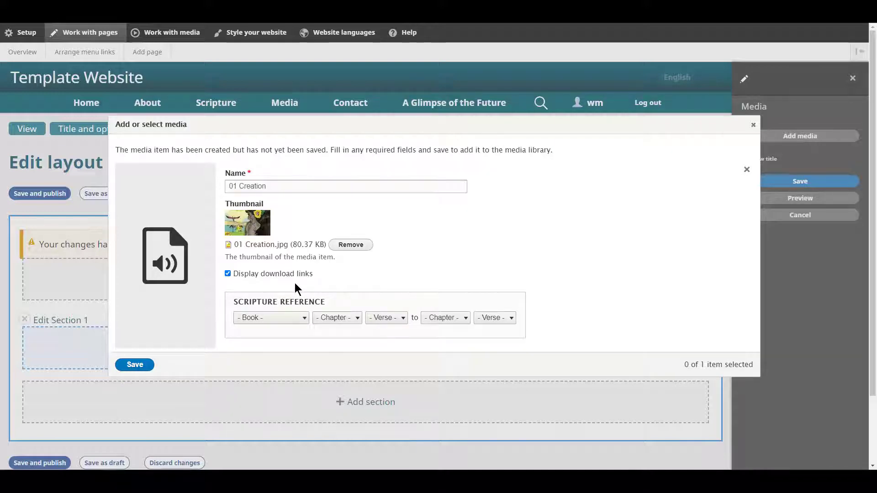
click(144, 366)
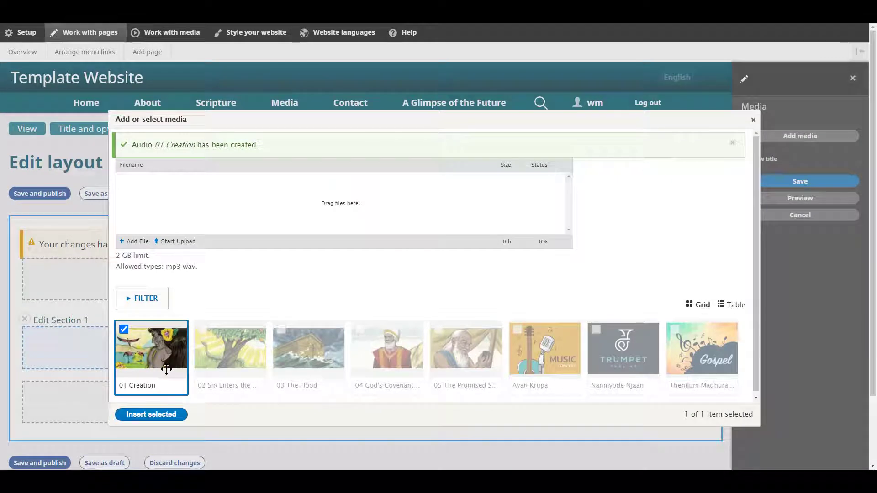
Insert the 01 Creation audio into the second column with its title shown, and save and publish the page layout.
click(153, 414)
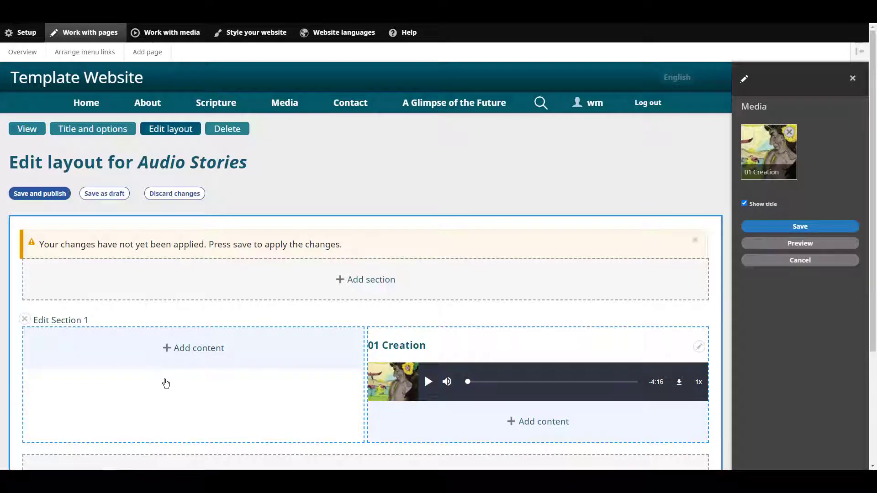
click(744, 204)
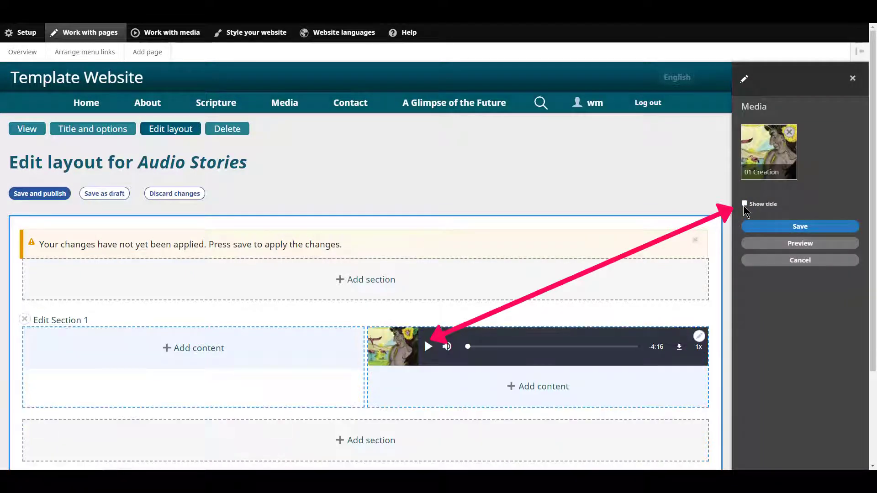
click(744, 205)
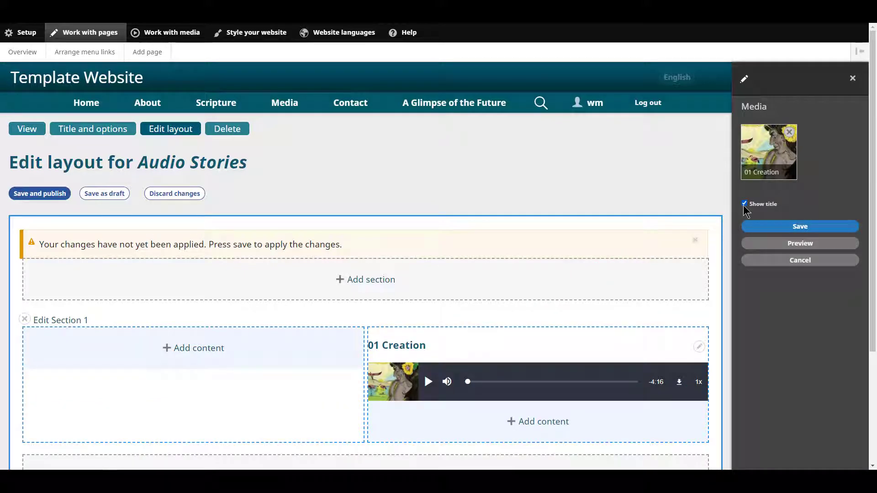
click(800, 226)
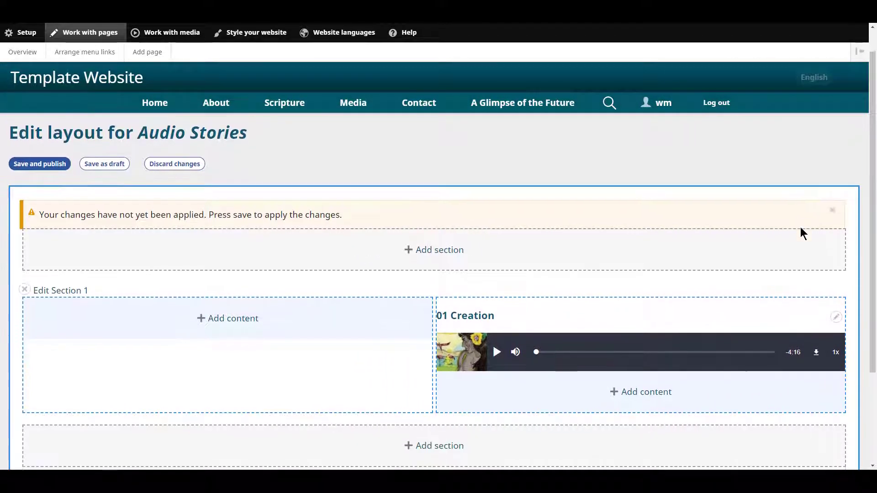
scroll(801, 228, down, 4)
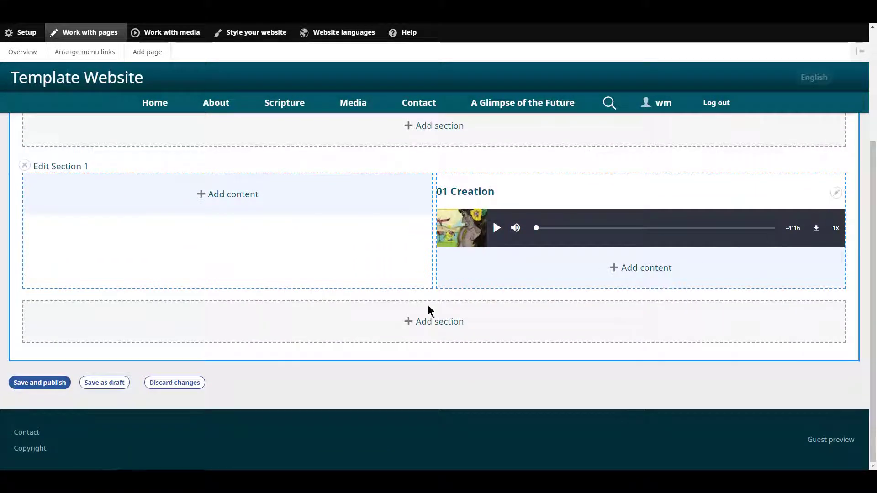
click(56, 386)
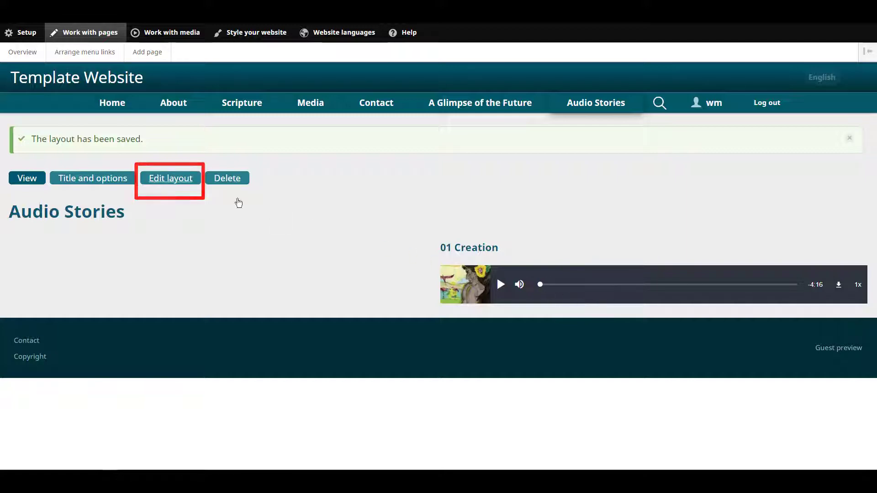
Reopen the page layout and add a saved Audio block with "02 Sin Enters the World" below 01 Creation in the second column.
click(171, 178)
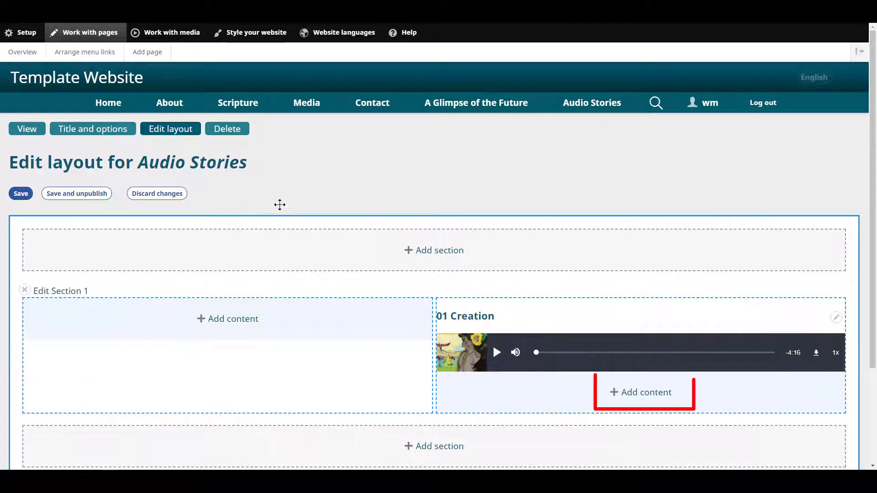
click(658, 396)
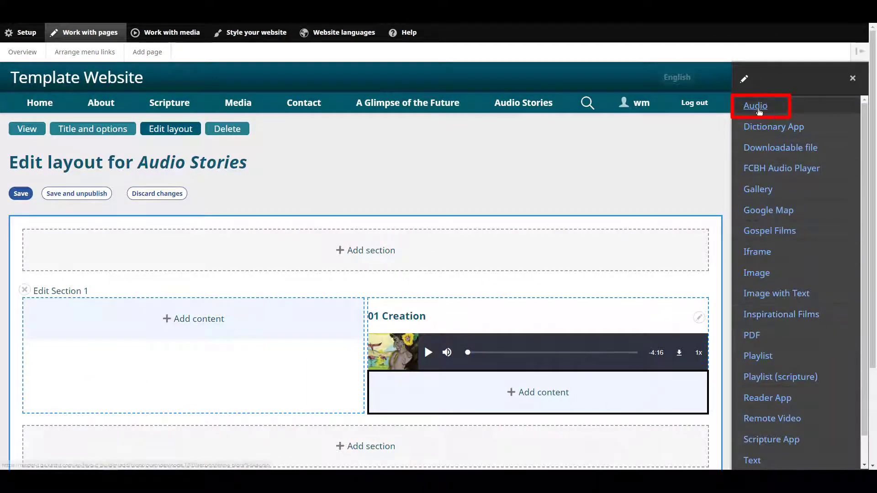
click(756, 107)
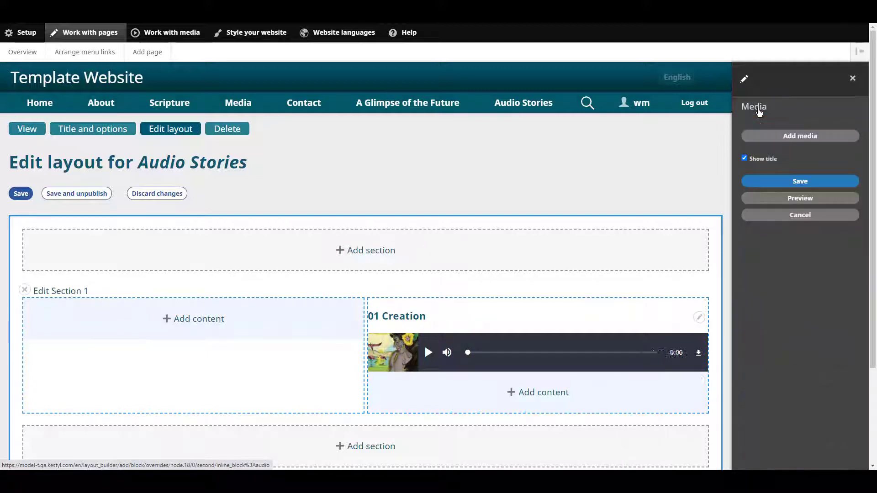
click(797, 137)
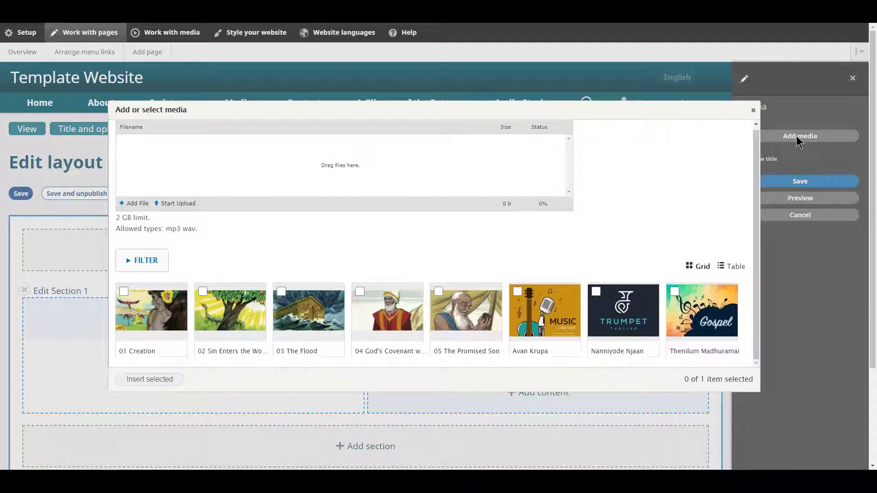
click(203, 293)
click(166, 385)
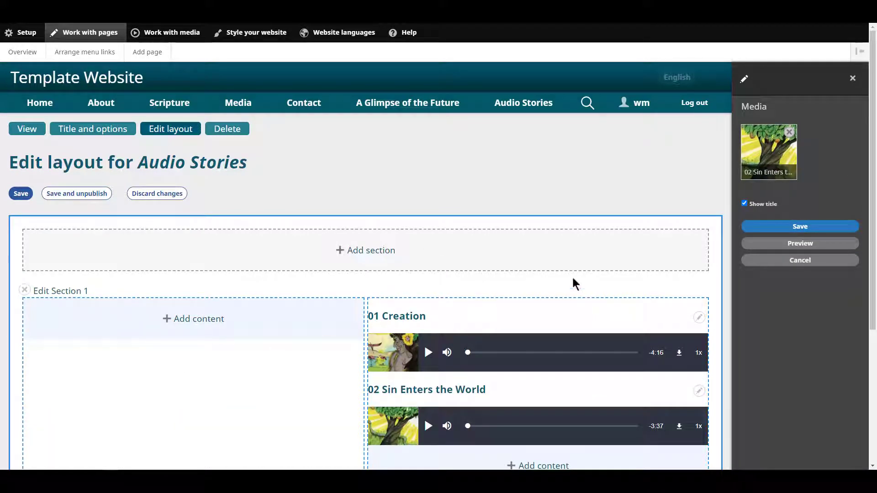
click(764, 227)
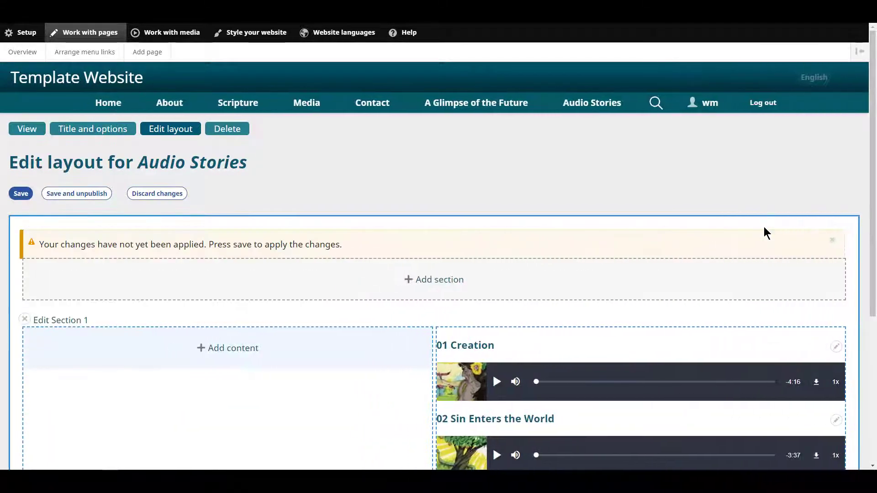
scroll(764, 228, down, 5)
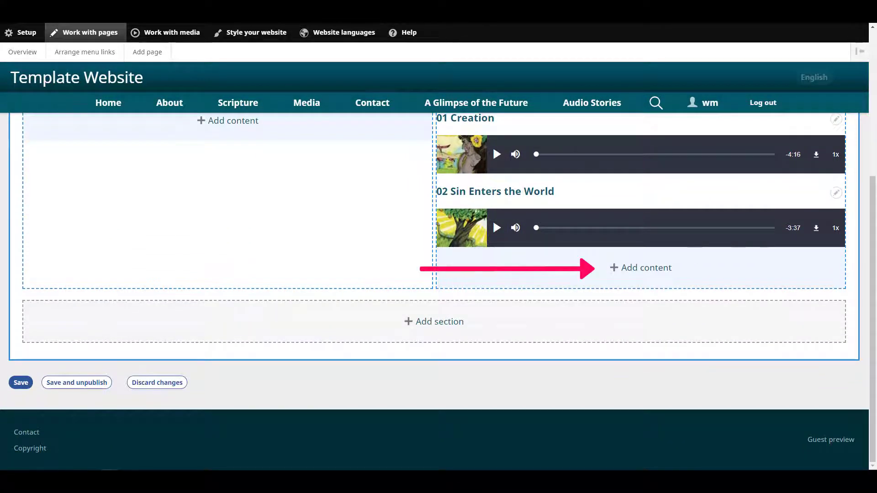
Save the page layout, and reopen it to add a Playlist block to the empty first column of Section 1.
click(22, 383)
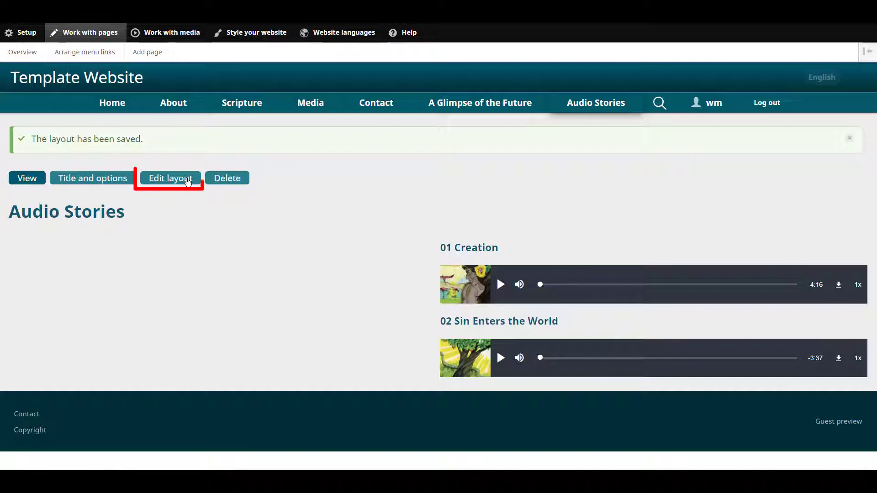
click(187, 182)
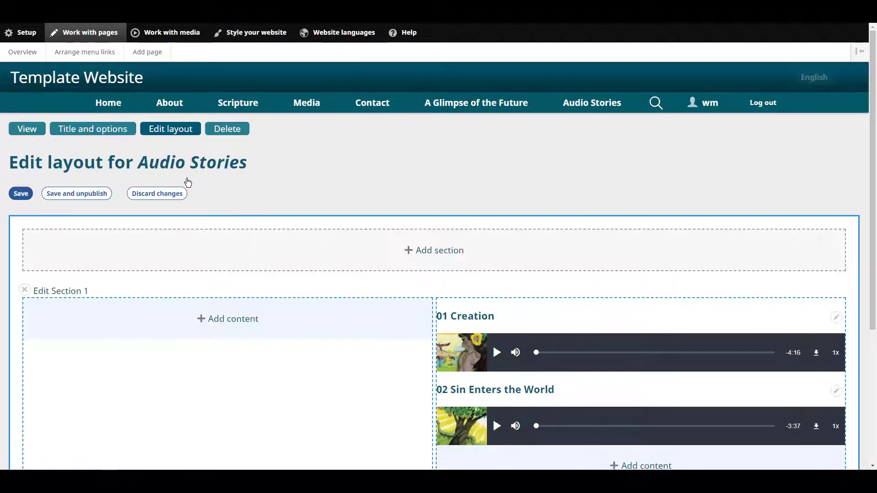
scroll(235, 206, down, 2)
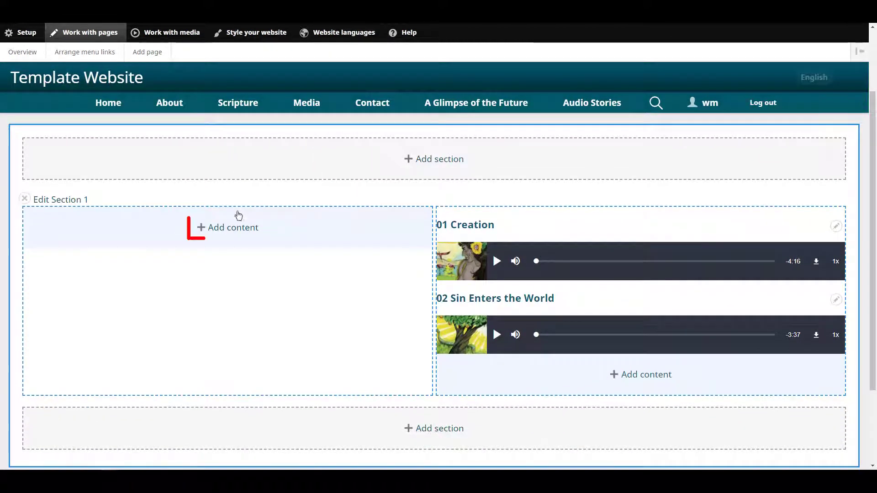
click(243, 229)
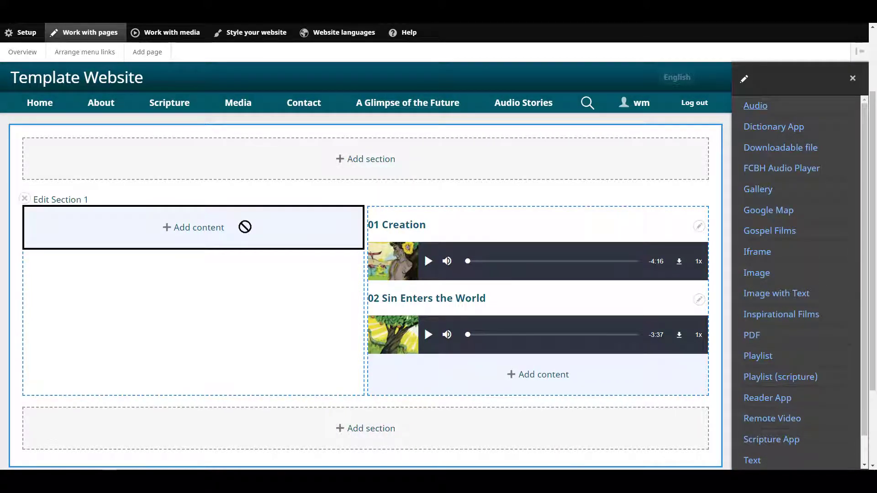
click(764, 359)
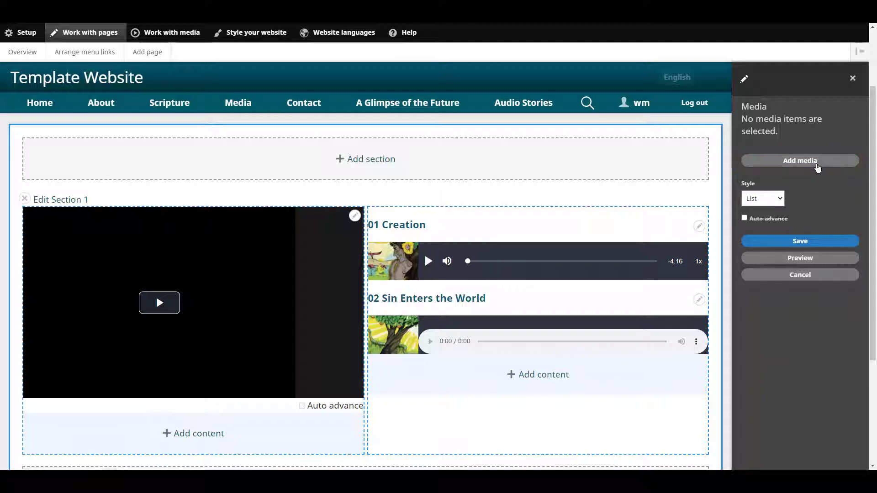
Insert the audio items 01 Creation, 02 Sin Enters the World, 03 The Flood, 04 God's Covenant with Abraham and 05 The Promised Son into the playlist.
click(817, 167)
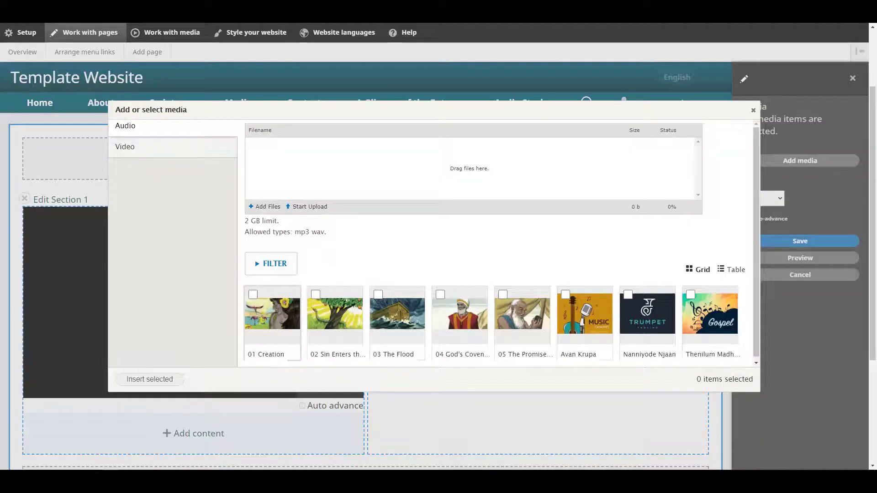
click(253, 295)
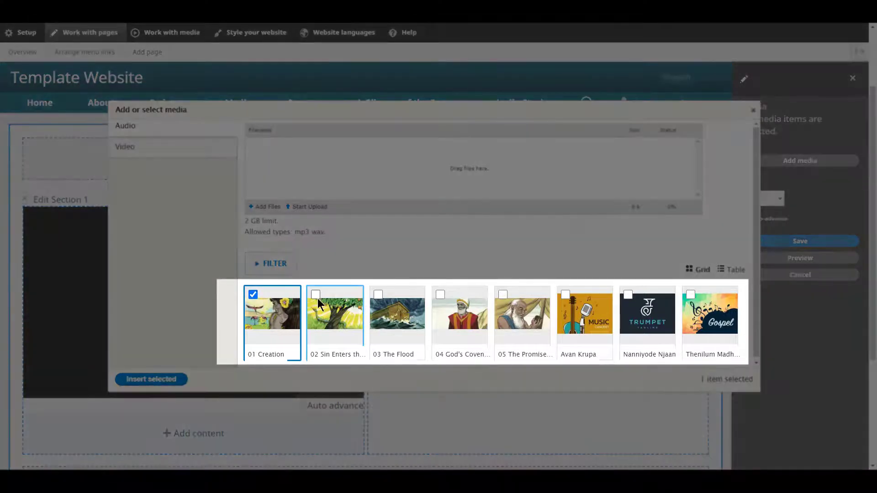
click(316, 294)
click(378, 295)
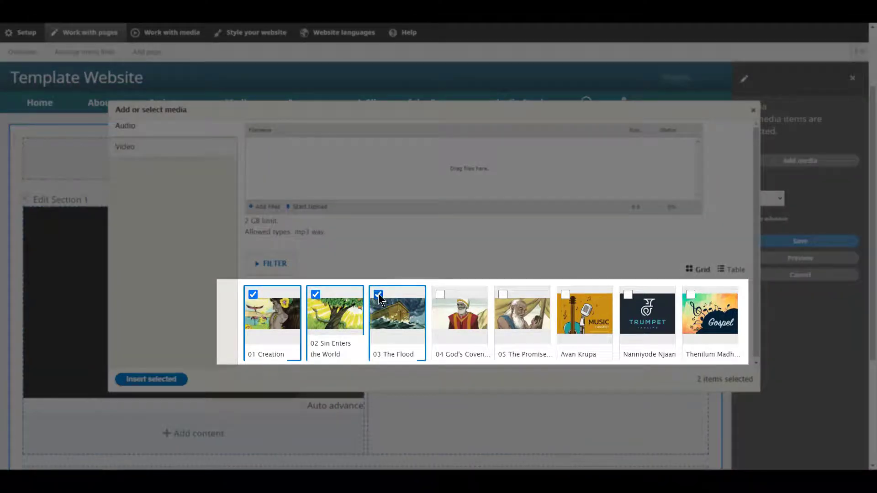
click(441, 296)
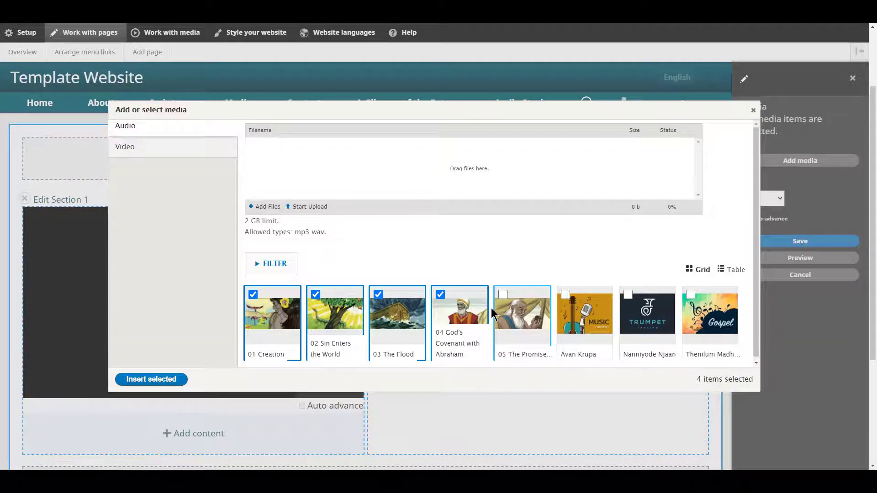
click(505, 297)
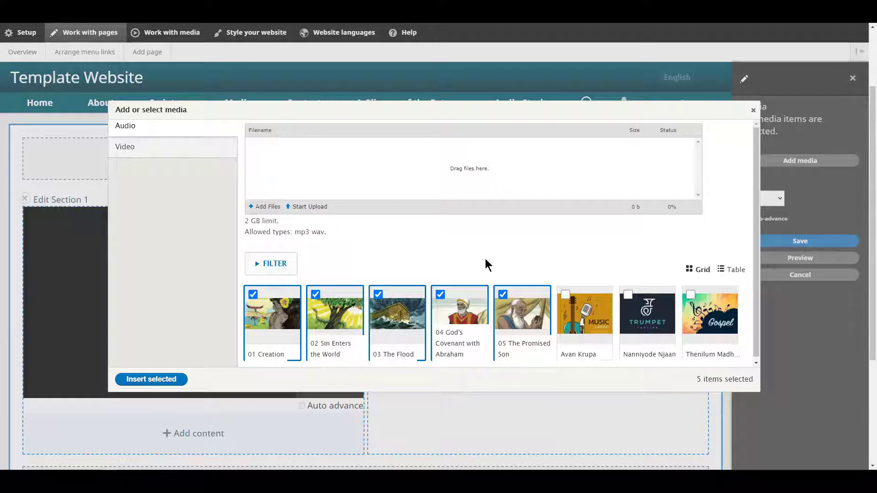
click(150, 379)
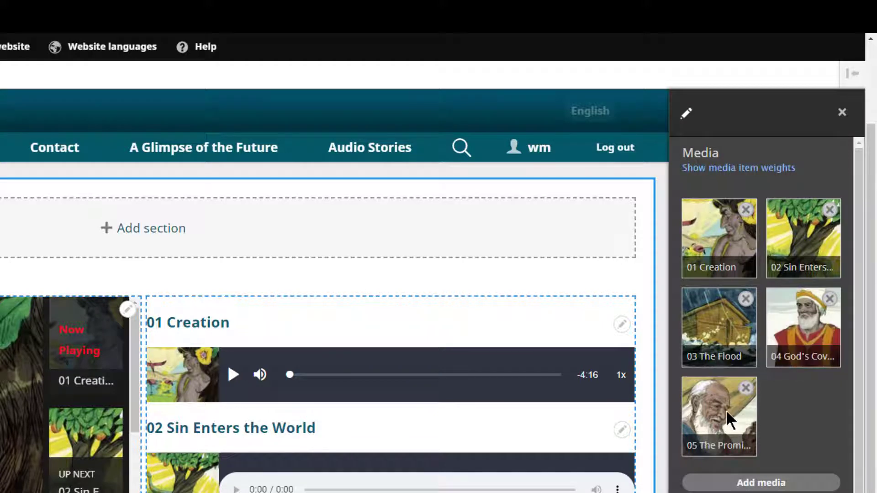
Try rearranging the playlist items, starting with 05 The Promised Son moved to first place, and return them to the order 01 to 05.
drag(726, 409, 730, 238)
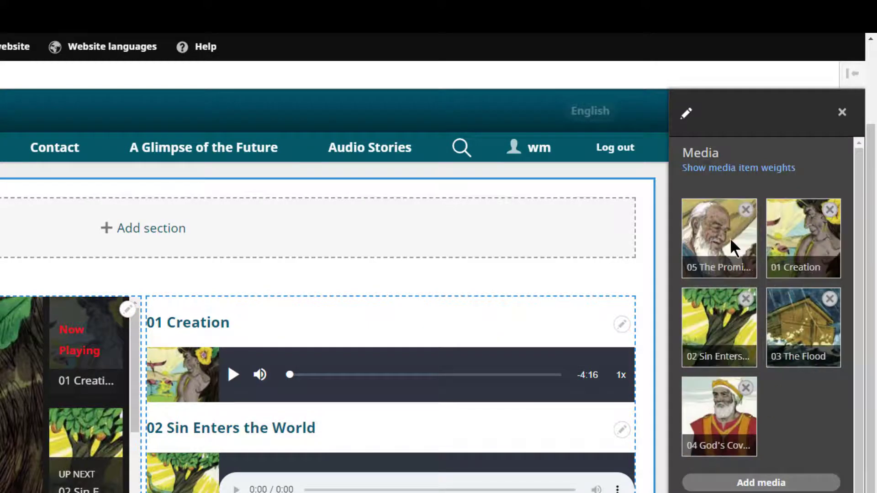
drag(716, 325, 754, 405)
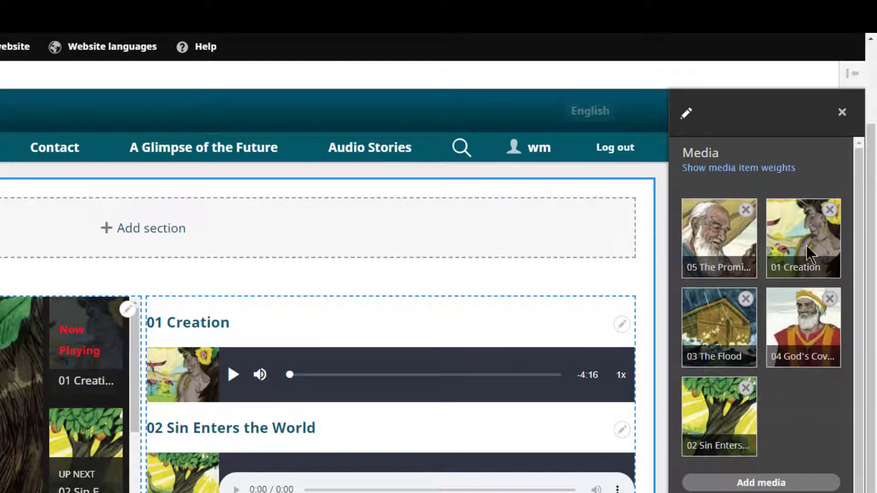
drag(808, 252, 731, 247)
drag(796, 238, 789, 425)
drag(800, 335, 807, 238)
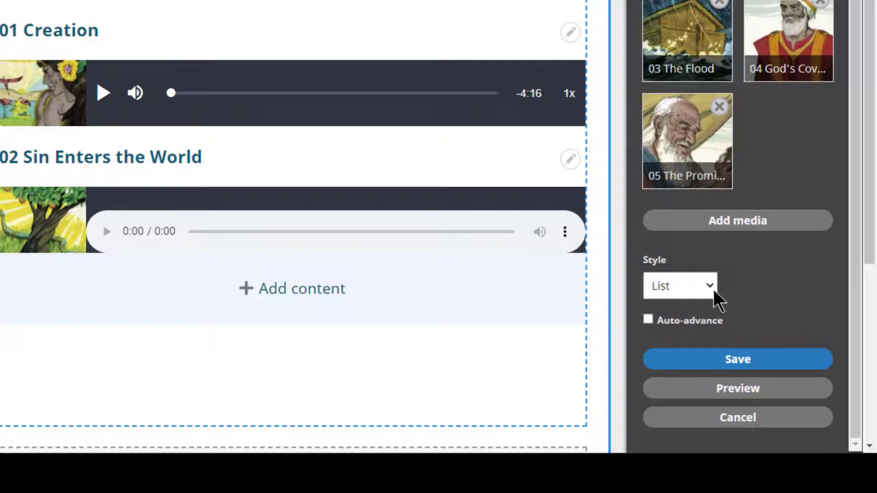
Set the playlist style to Compact with auto-advance enabled, and save both the block and the page layout.
click(714, 290)
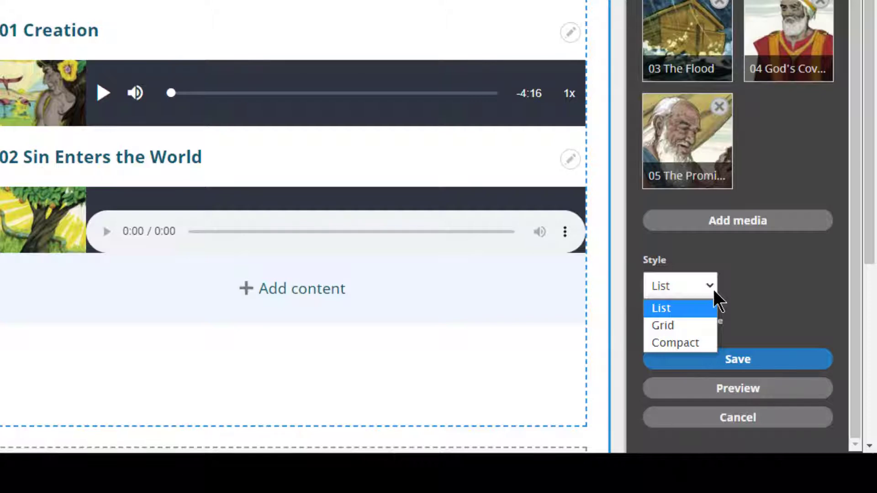
click(690, 342)
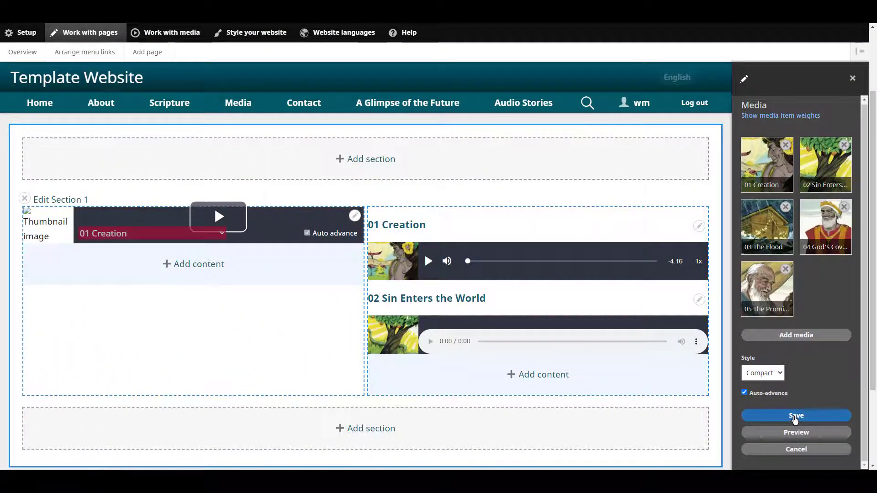
click(796, 416)
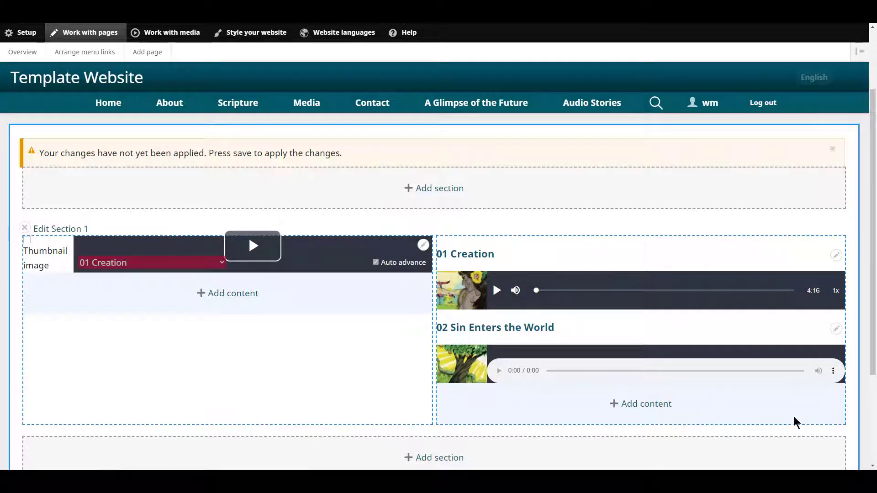
scroll(794, 417, down, 1)
scroll(793, 417, down, 2)
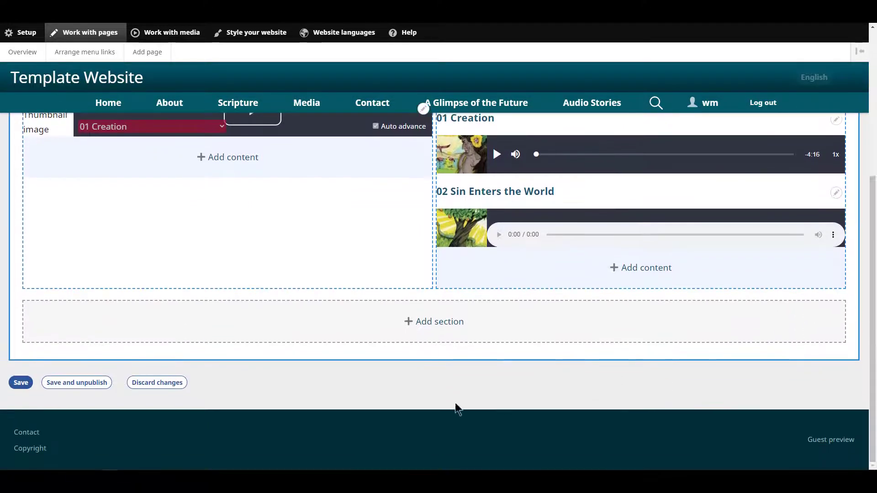
click(20, 382)
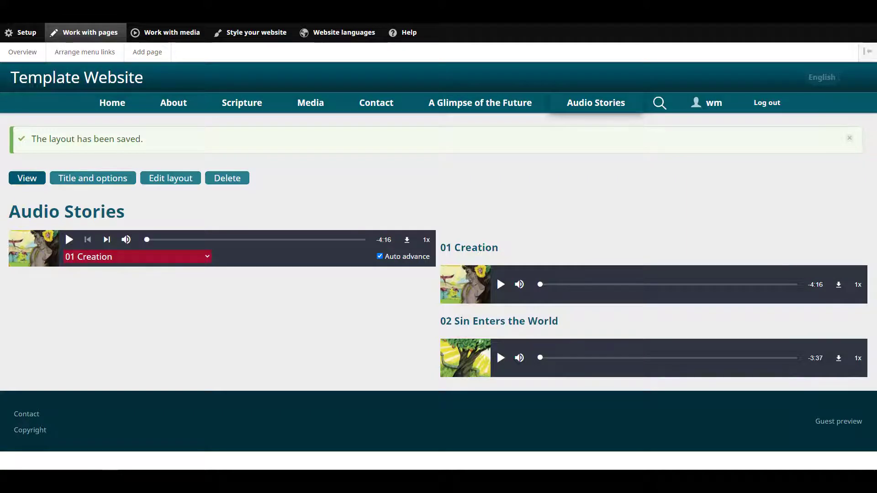
Test the compact playlist by choosing 04 God's Covenant with Abraham from its story list, and pause playback.
click(152, 259)
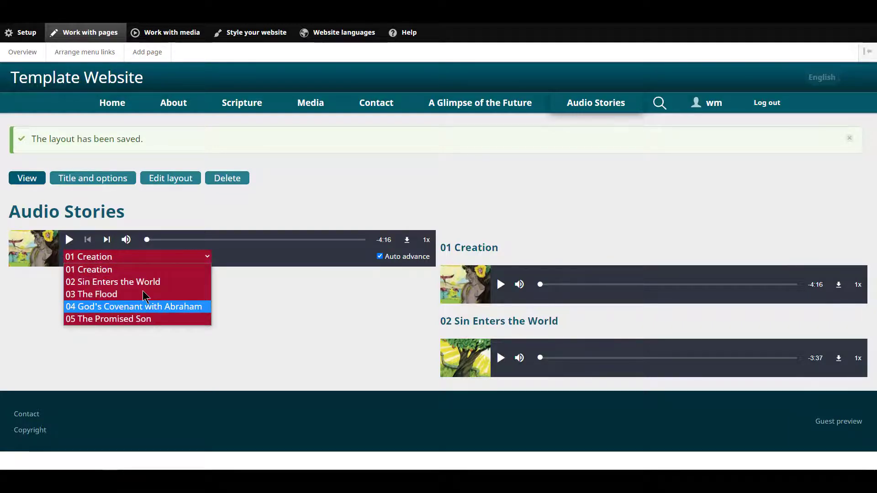
click(141, 308)
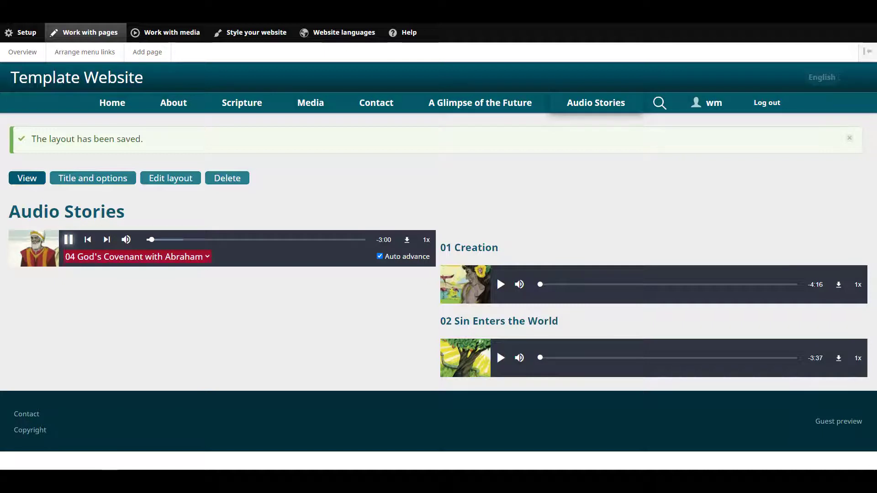
click(69, 240)
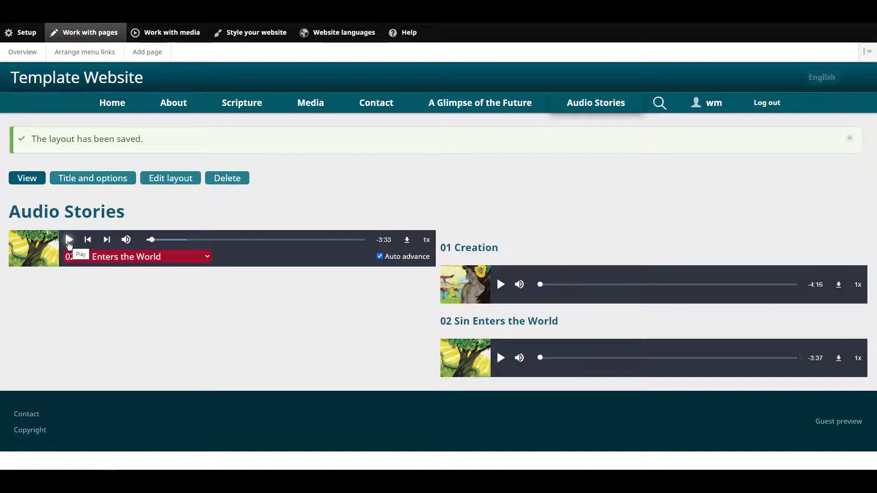
Reopen the layout and change the playlist block's style to List, saving both the block and the page layout.
click(182, 183)
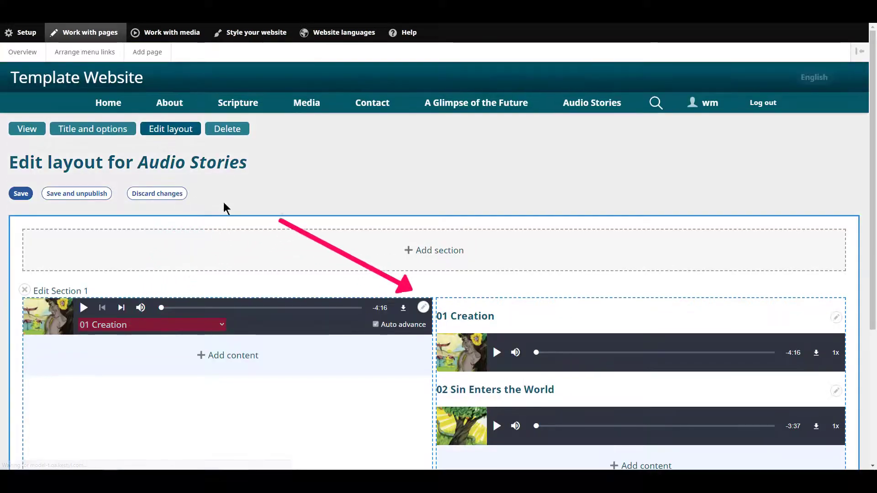
click(423, 309)
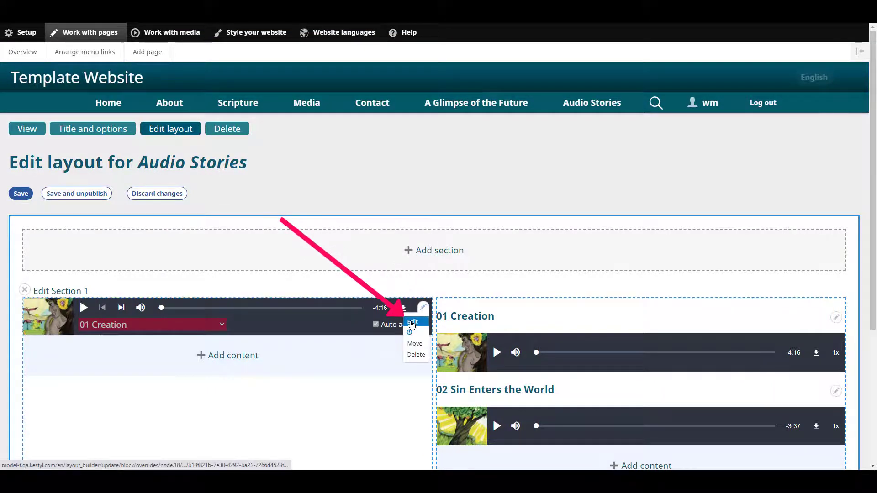
click(412, 323)
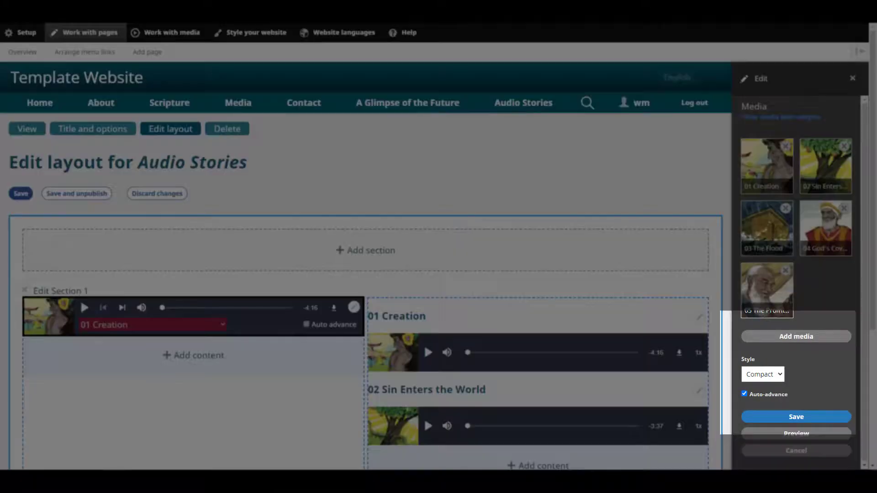
click(782, 375)
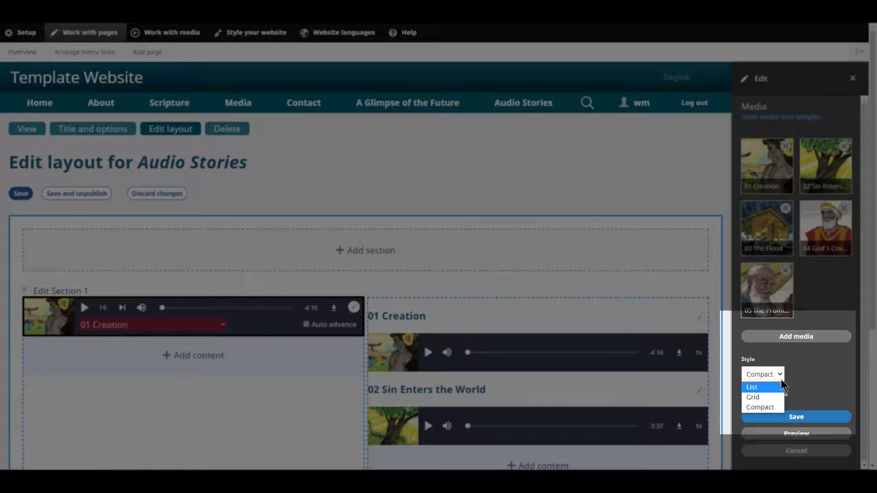
click(779, 388)
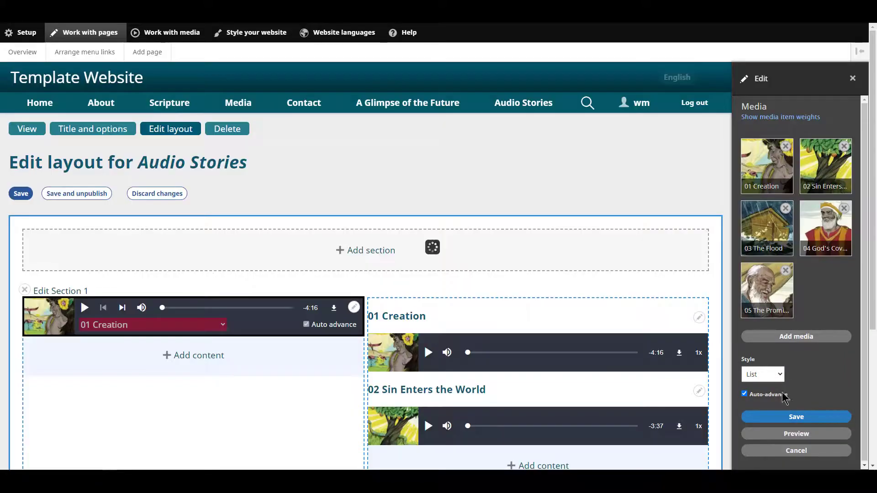
click(806, 417)
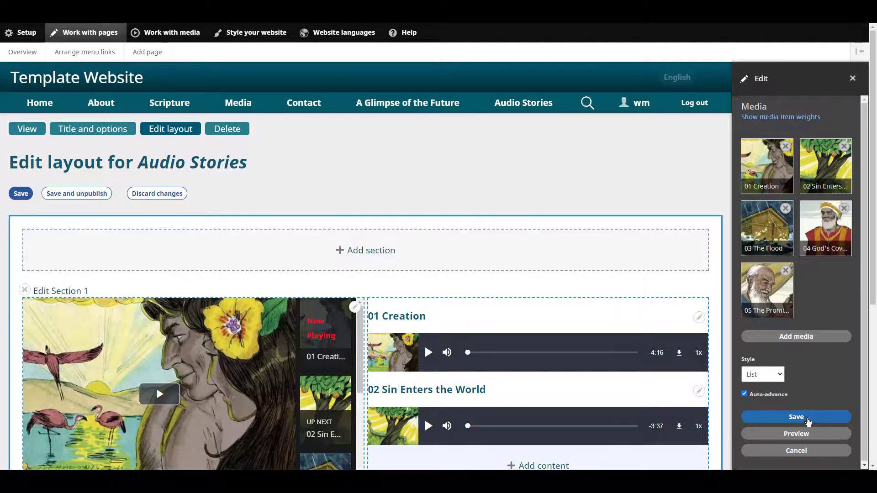
click(808, 421)
scroll(807, 425, down, 5)
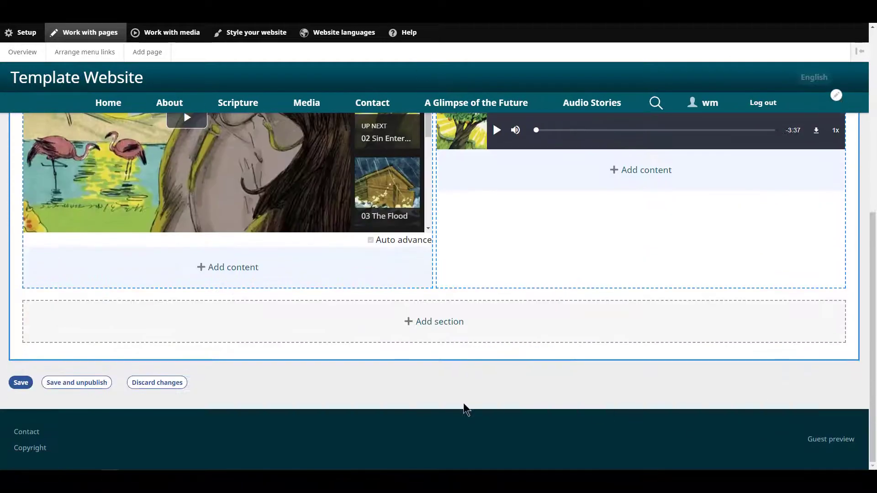
click(20, 383)
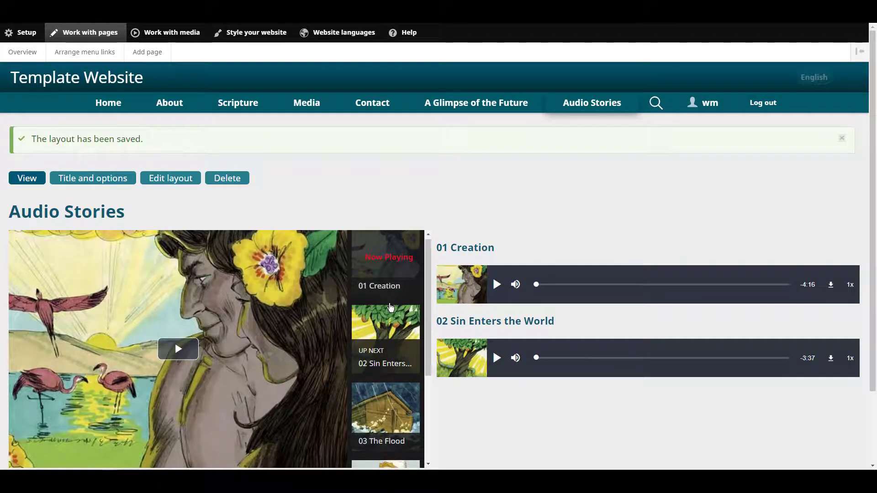
Look through the list-style playlist on the saved page and test playback of 05 The Promised Son.
scroll(390, 307, down, 2)
scroll(390, 307, down, 2)
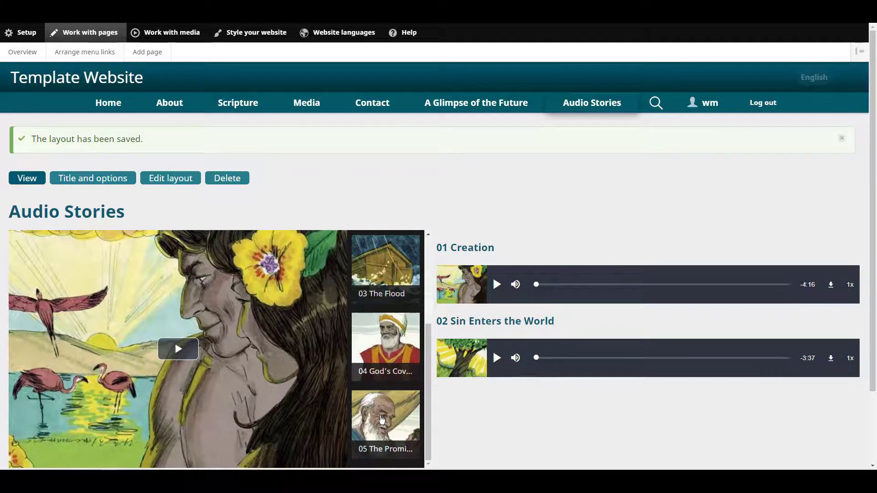
click(382, 419)
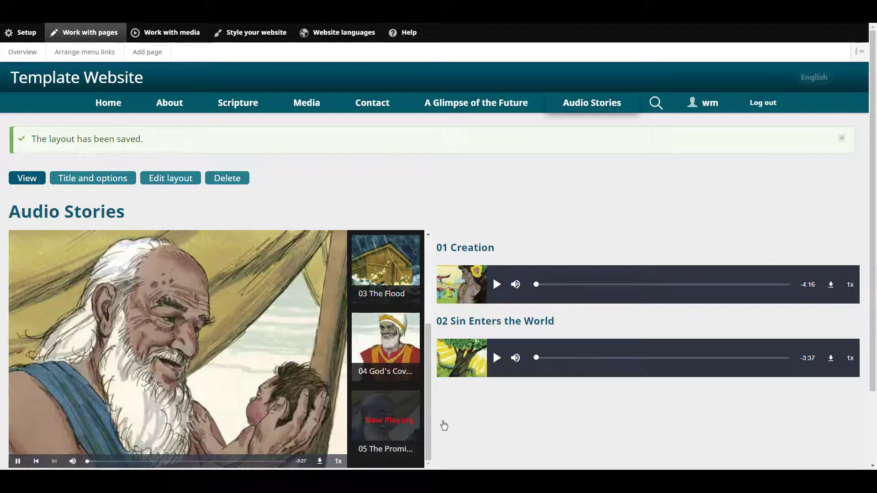
scroll(546, 432, down, 1)
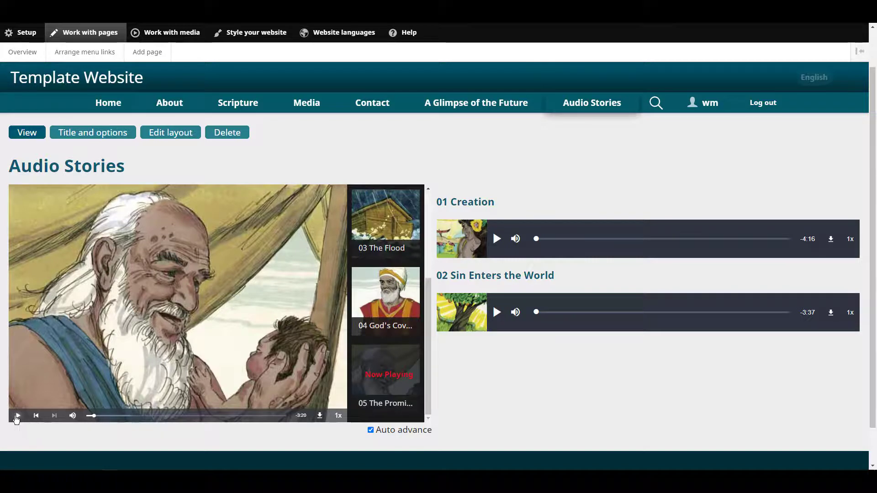
Reopen the page layout and change the playlist block's style to Grid, saving both the block and the page layout.
click(174, 137)
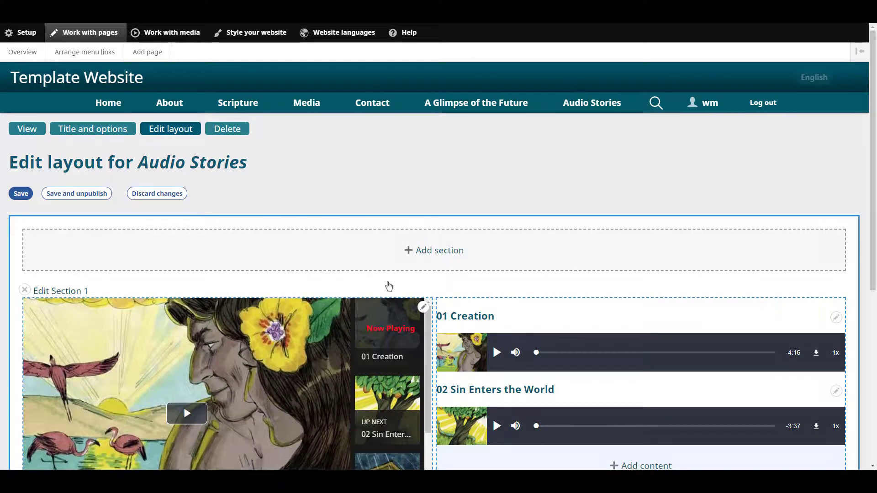
click(423, 307)
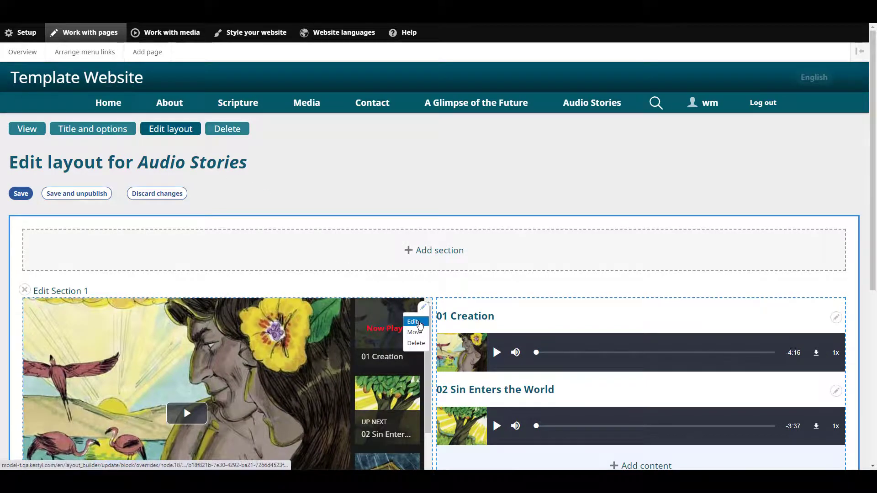
click(413, 322)
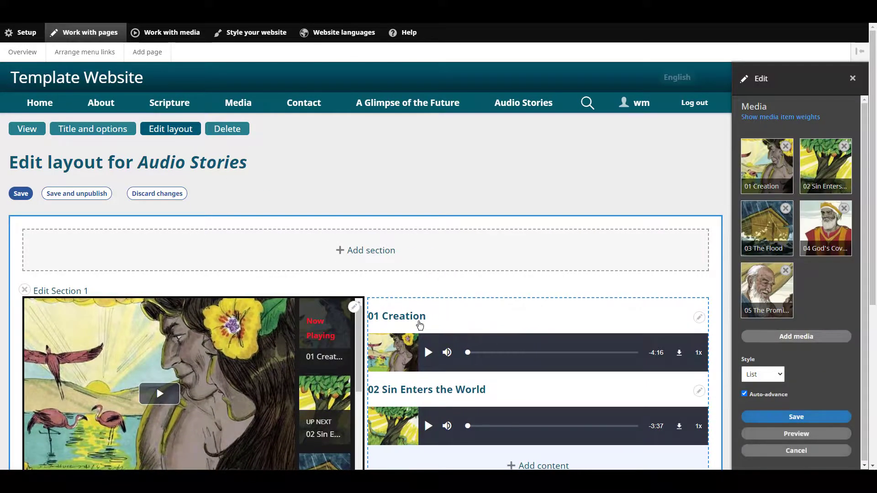
click(778, 375)
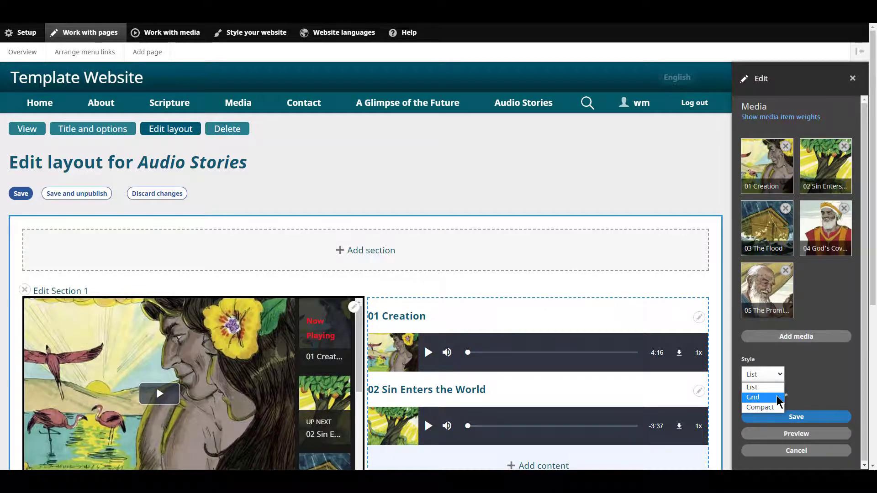
click(754, 397)
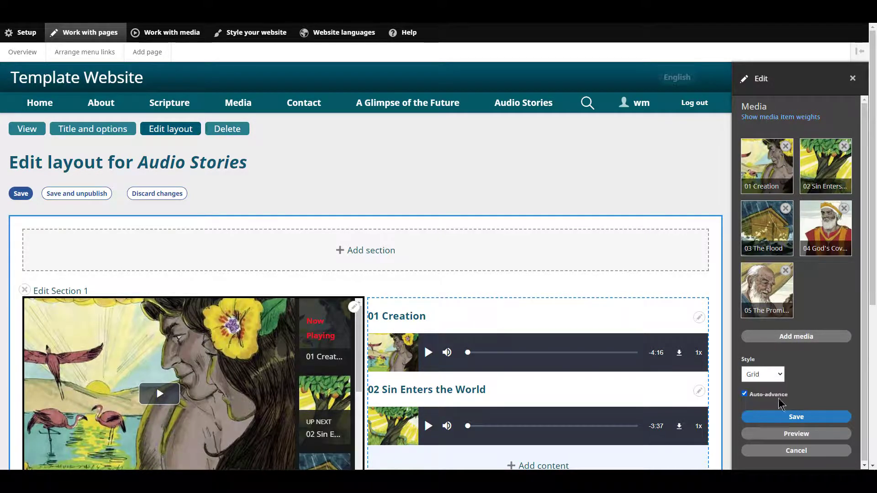
click(795, 417)
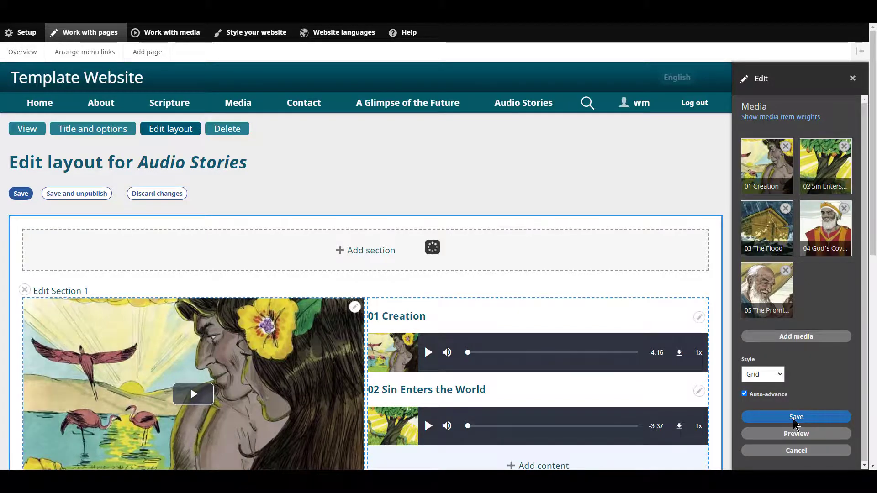
scroll(638, 283, down, 10)
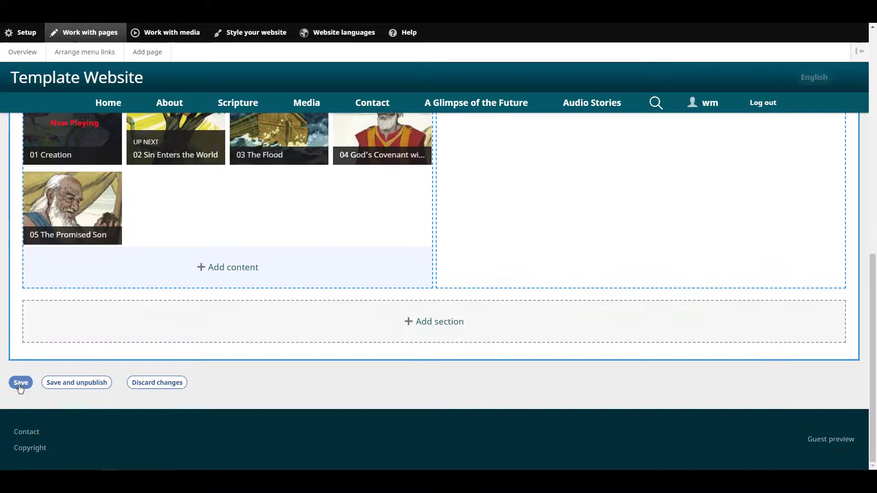
click(20, 384)
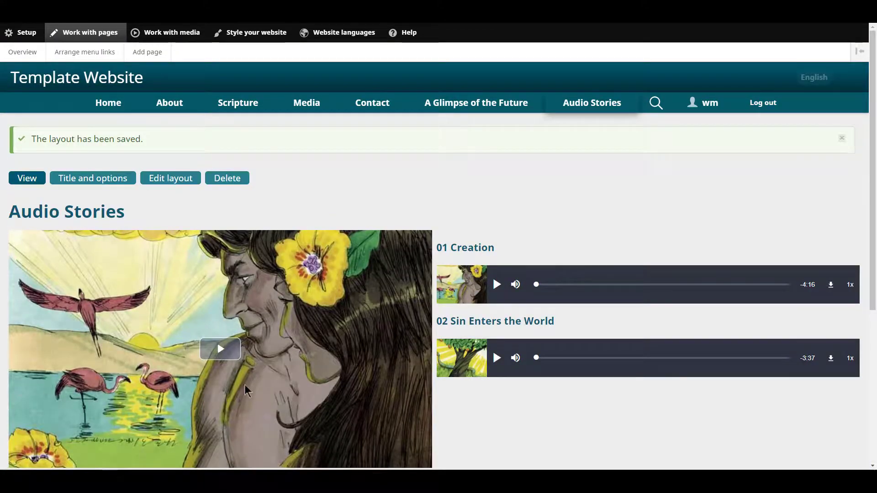
Test the grid playlist on the saved page by playing 01 Creation, switch to 03 The Flood, and pause playback.
scroll(538, 390, down, 2)
scroll(540, 389, down, 2)
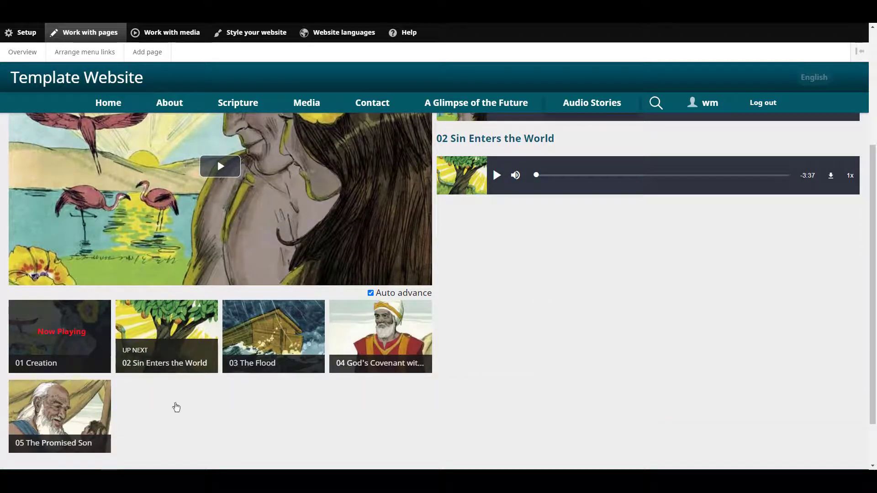
scroll(71, 413, up, 2)
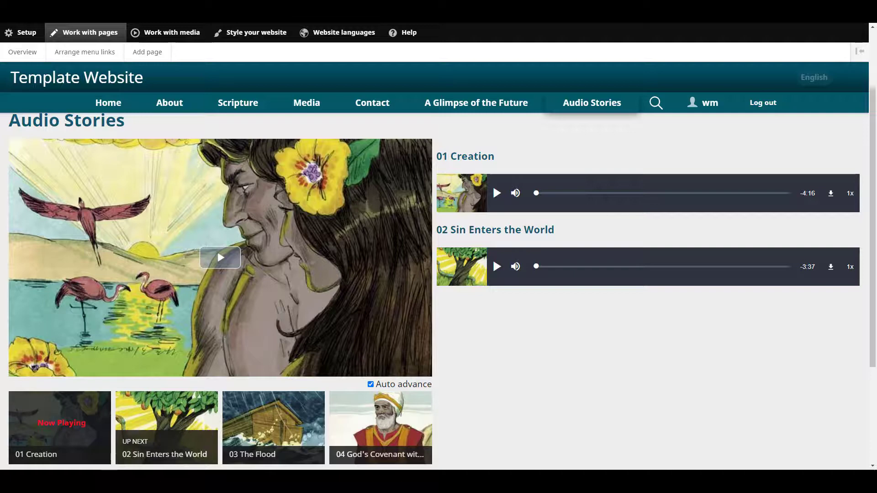
click(221, 258)
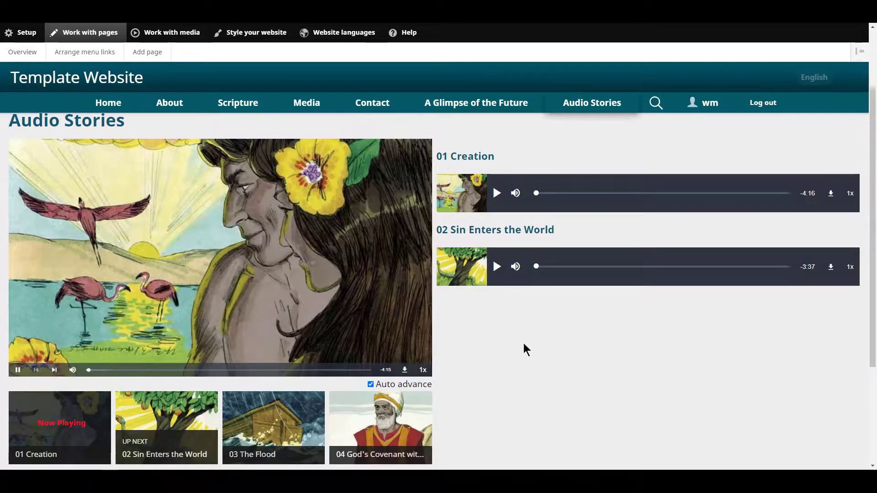
click(274, 418)
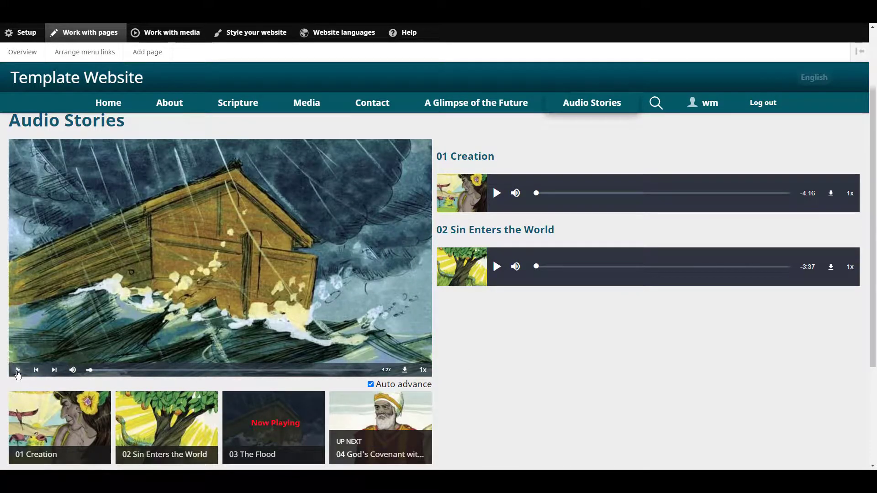
Examine the play, volume, progress and download controls of the 02 Sin Enters the World player, plus the grid playlist's auto-advance option and story thumbnails.
scroll(481, 421, down, 1)
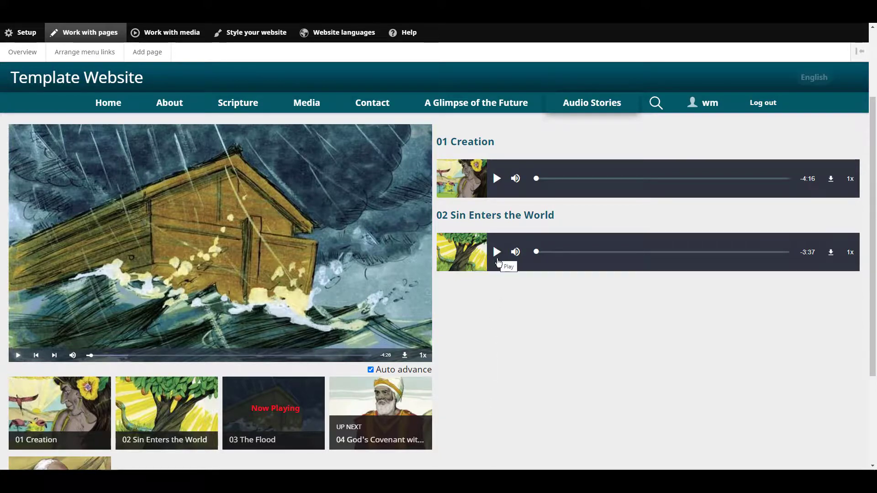
mouse_move(499, 262)
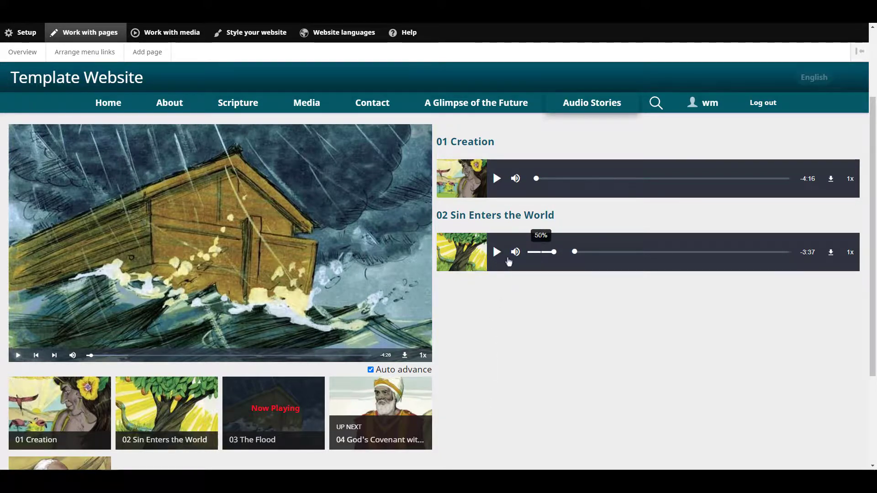
drag(553, 253, 548, 255)
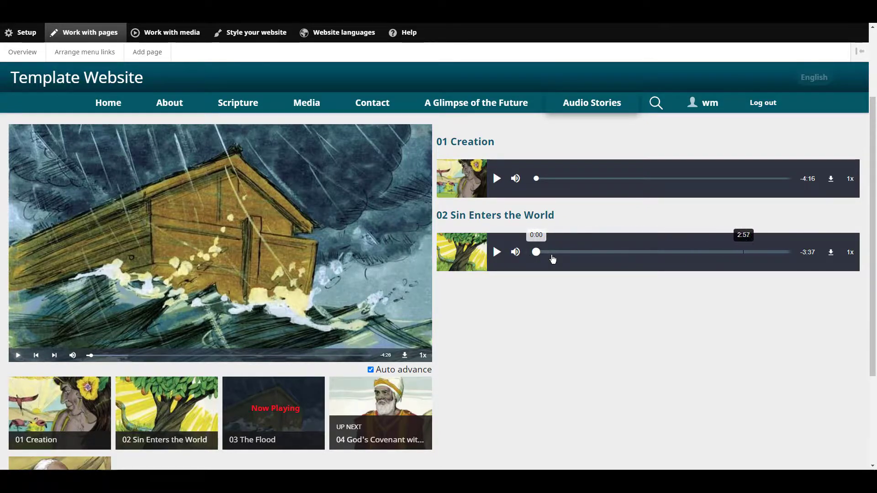
mouse_move(833, 260)
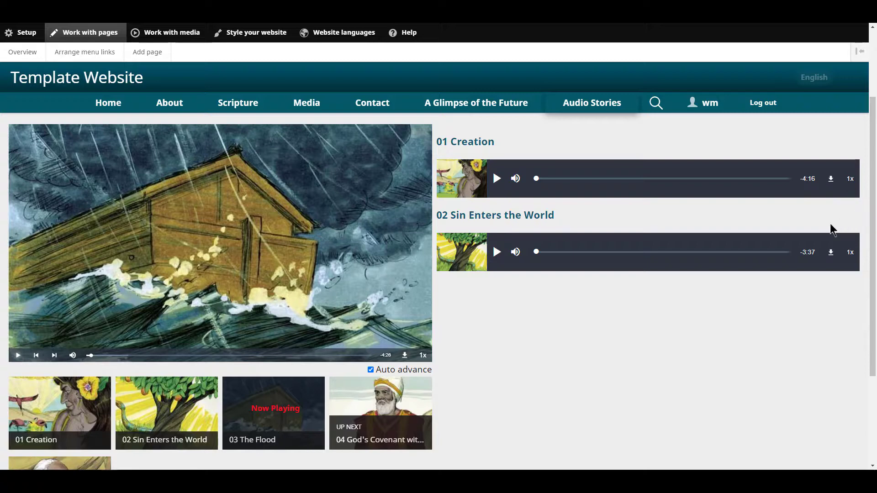
scroll(534, 373, down, 1)
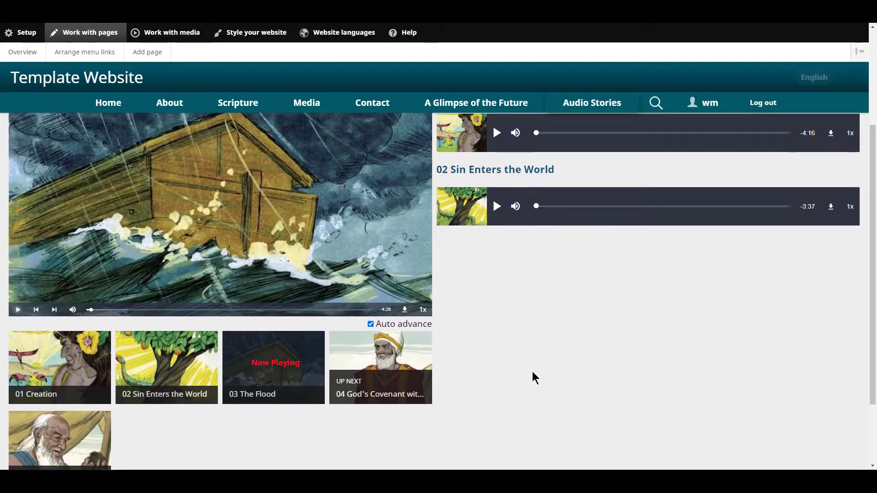
click(371, 324)
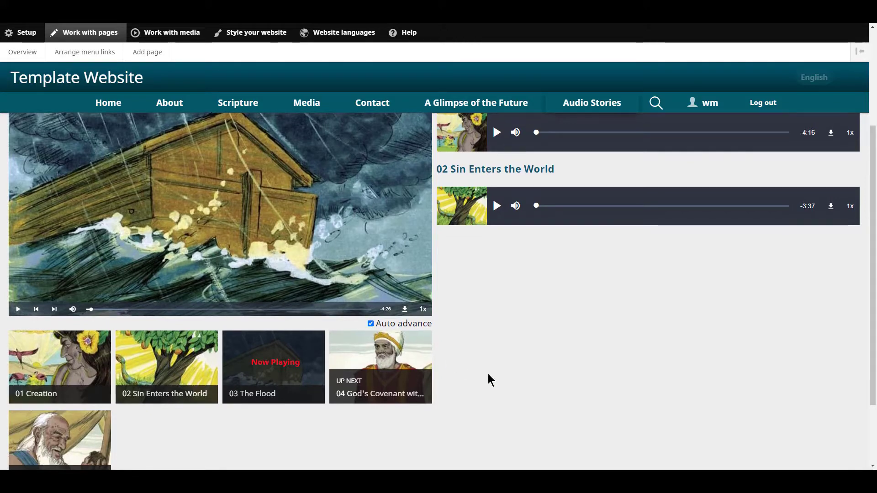
scroll(488, 373, down, 2)
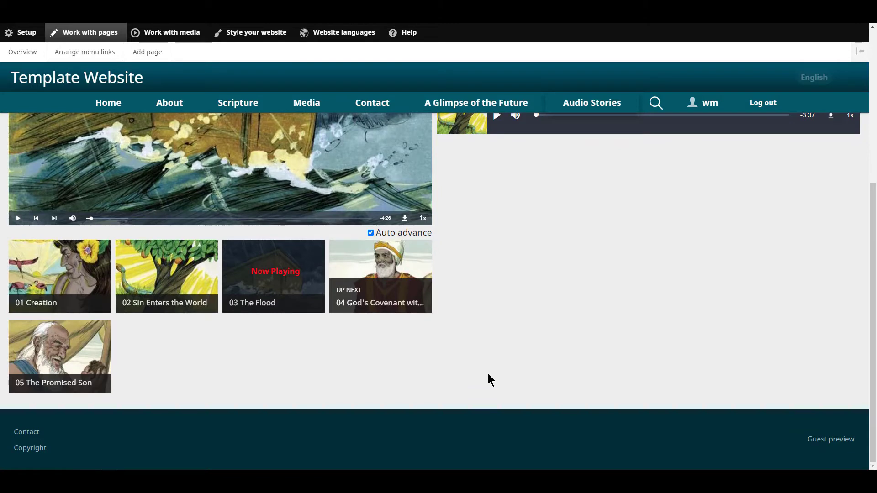
scroll(488, 374, up, 3)
scroll(514, 391, up, 2)
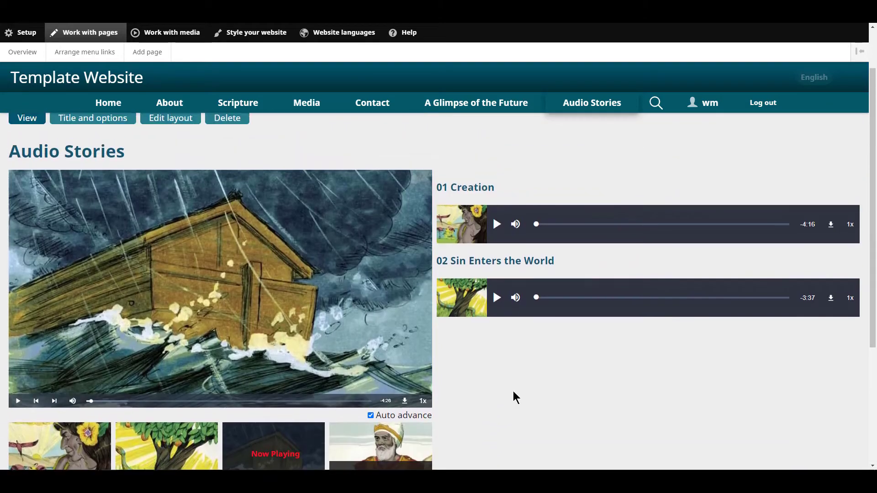